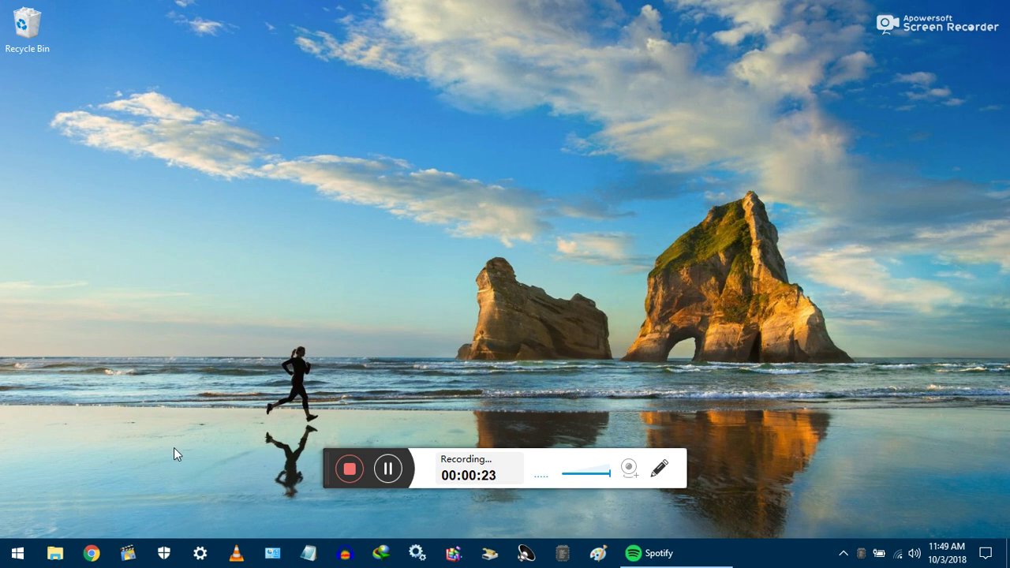
left_click(202, 554)
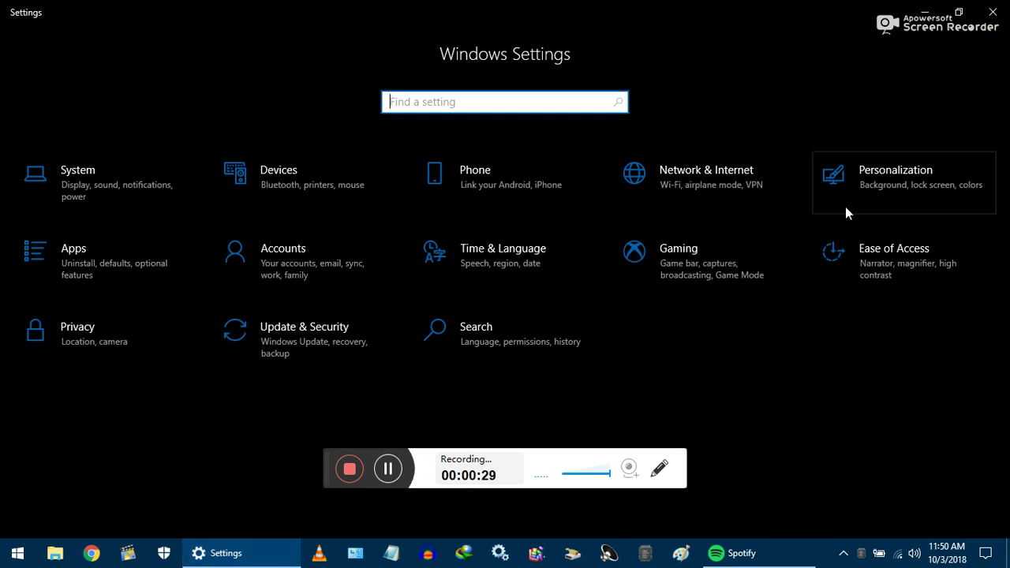
left_click(992, 12)
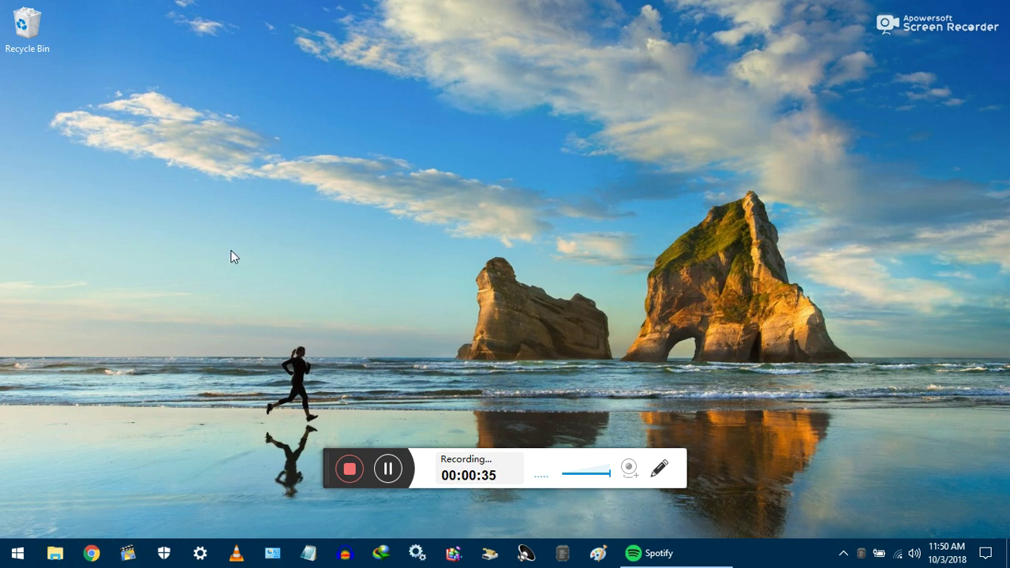
Step: Search for regedit.msc and run Registry Editor as administrator
left_click(17, 553)
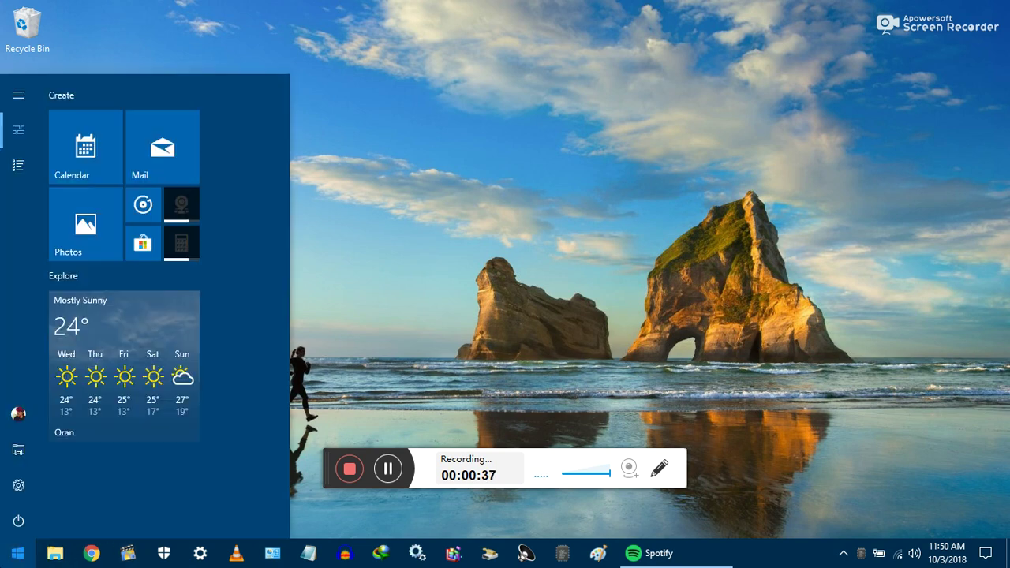
type("regedit")
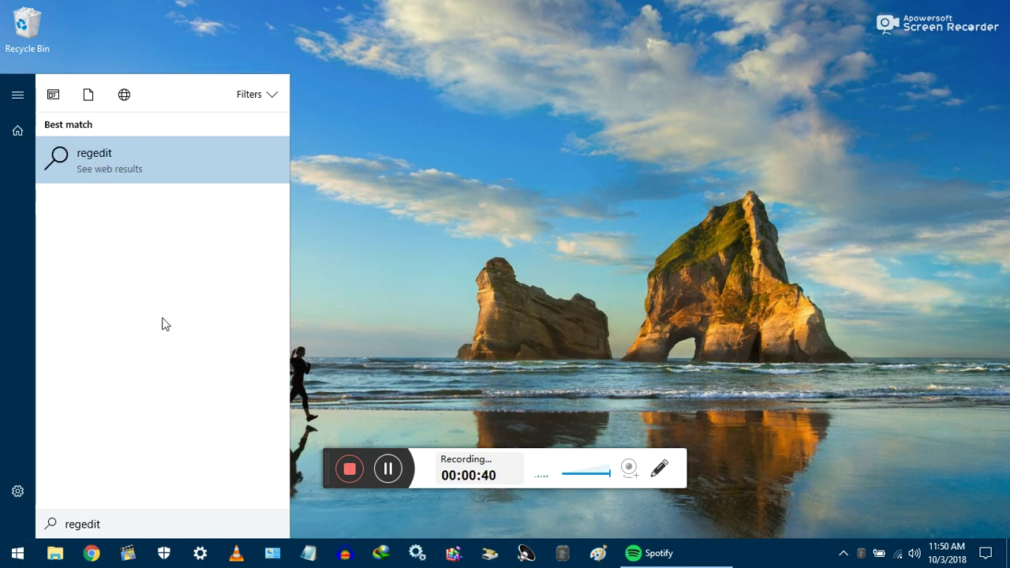
type(".msc")
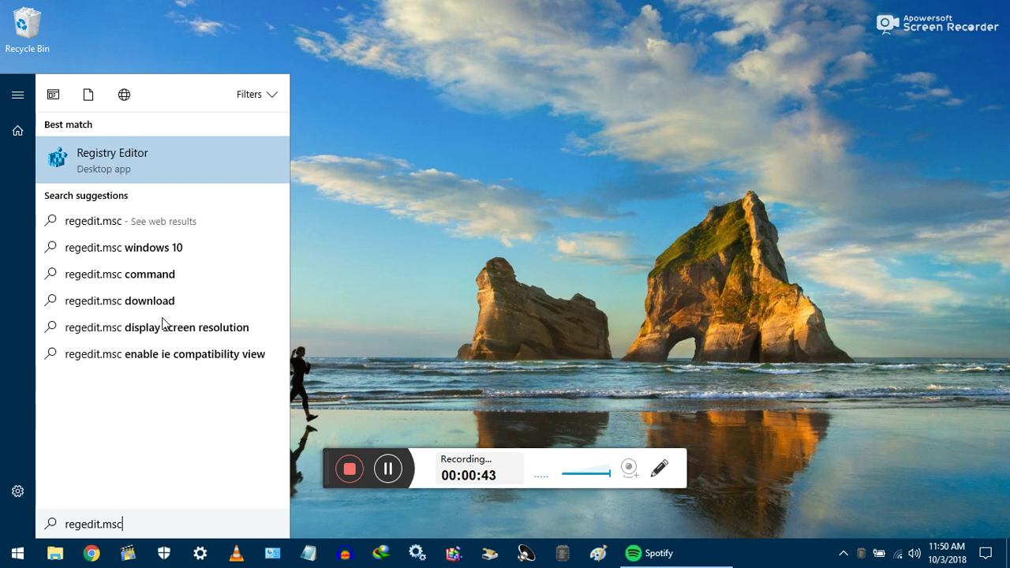
right_click(104, 172)
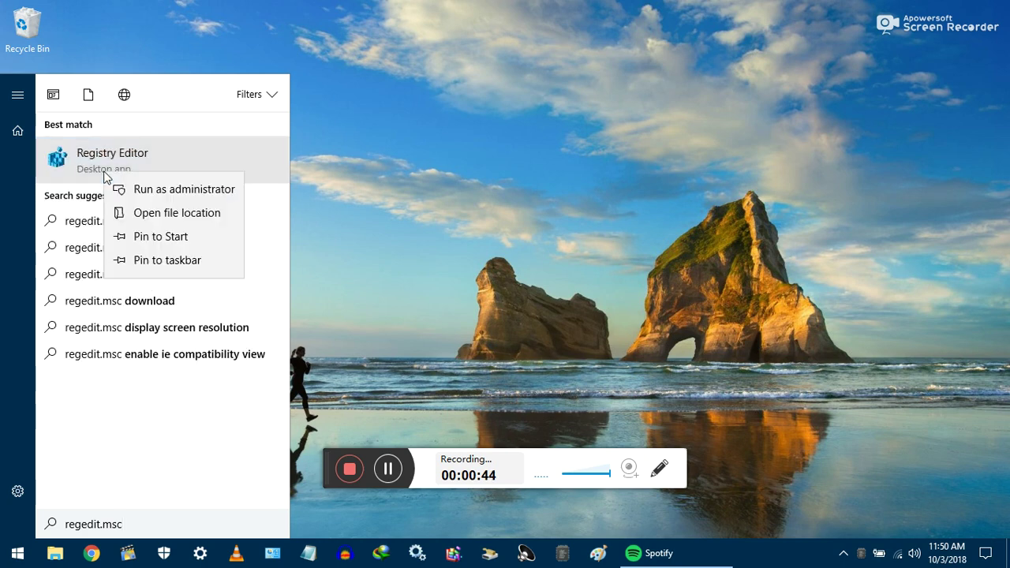
left_click(174, 190)
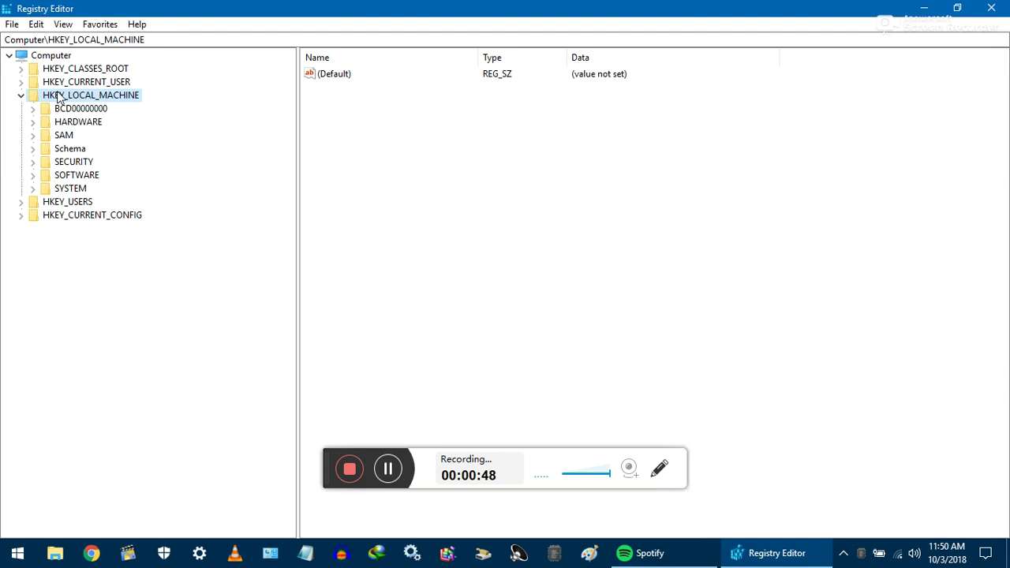
Step: Expand the SYSTEM key under HKEY_LOCAL_MACHINE and select its CurrentControlSet key
key("Down")
key("Down")
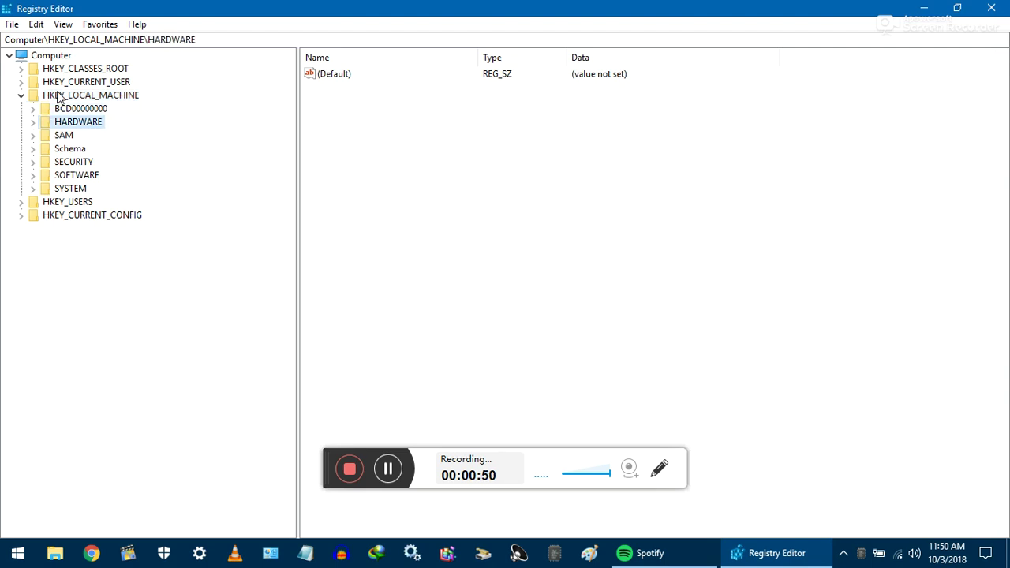
key("Down")
key("Down")
key("Down")
key("Down")
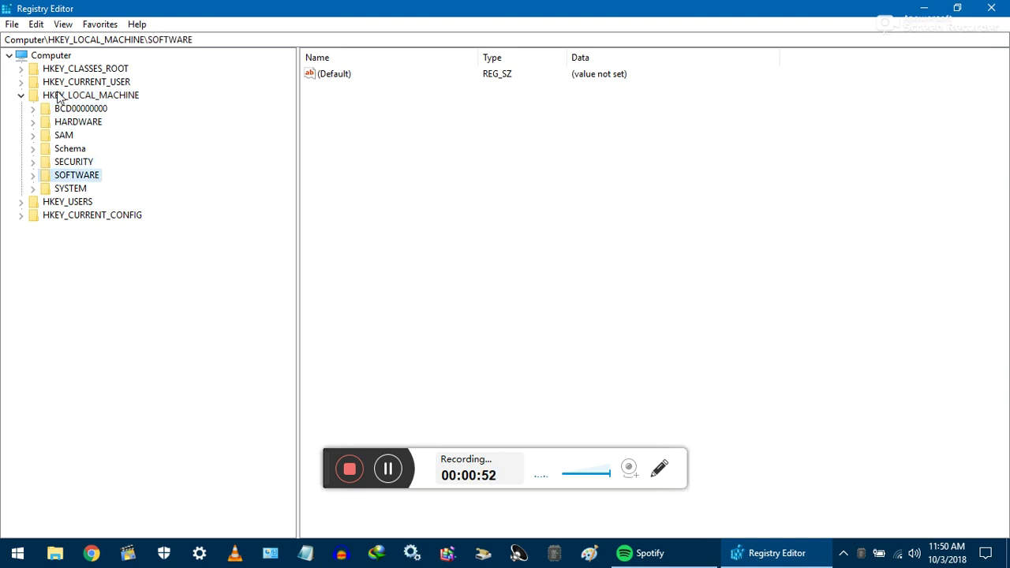
key("Down")
key("Right")
key("Down")
key("Down")
key("Down")
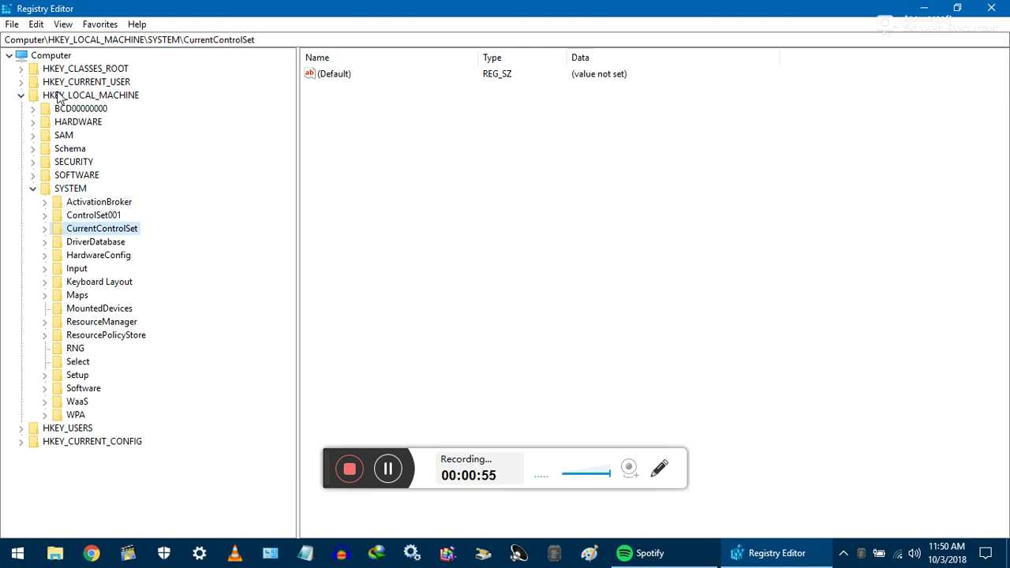
Step: Expand CurrentControlSet and its Control key, dismissing the access error for the first subkey
key("Right")
key("Down")
key("Right")
key("Down")
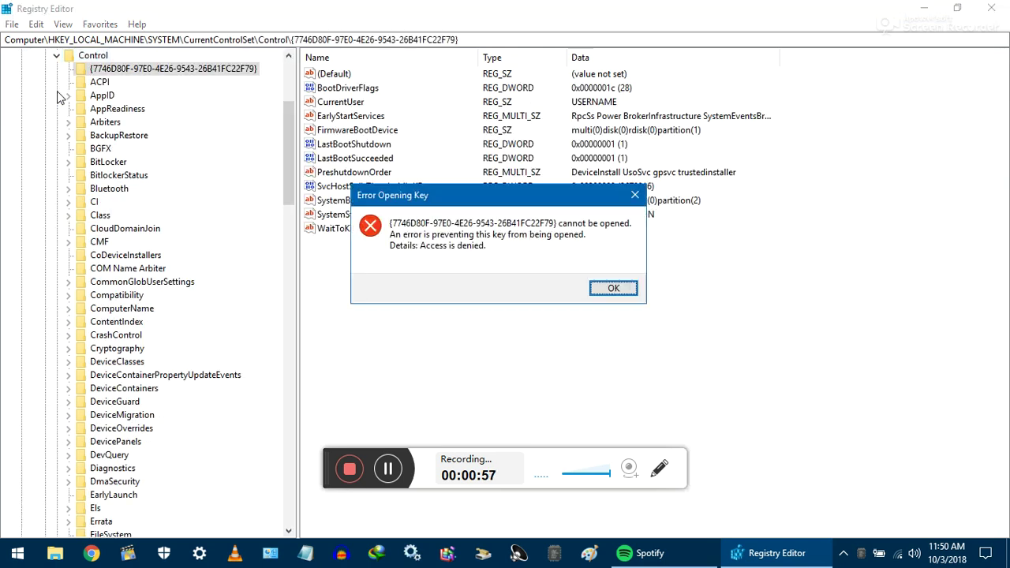
key("Return")
Step: Find the Session Manager key under Control and expand it
key("Down")
key("Down")
key("Down")
key("s")
key("Down")
key("Down")
key("Down")
key("Down")
key("Down")
key("Down")
key("Down")
key("Down")
key("Down")
key("Down")
key("Down")
key("Down")
key("Down")
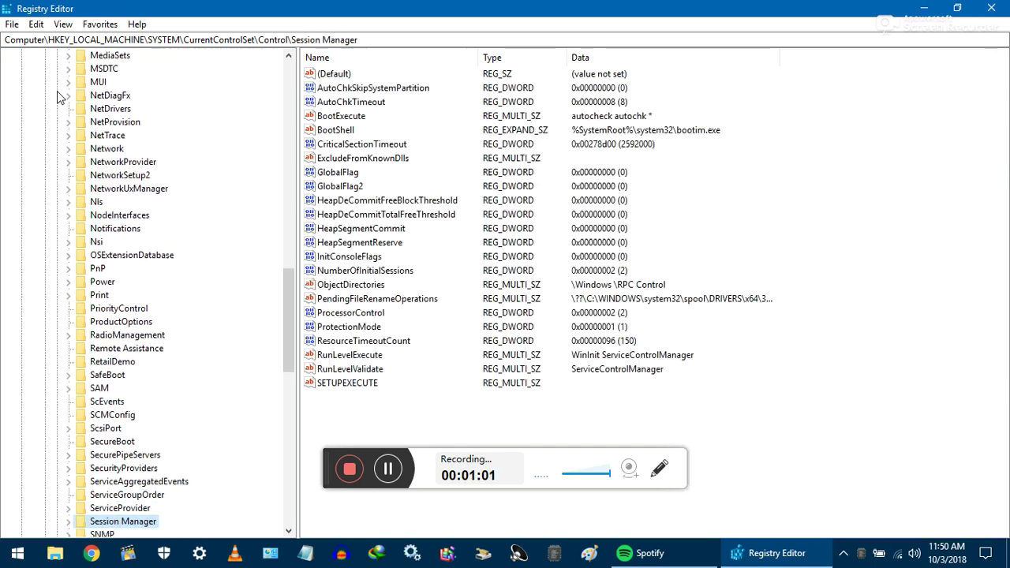
key("Up")
key("Up")
key("Up")
key("Down")
key("Right")
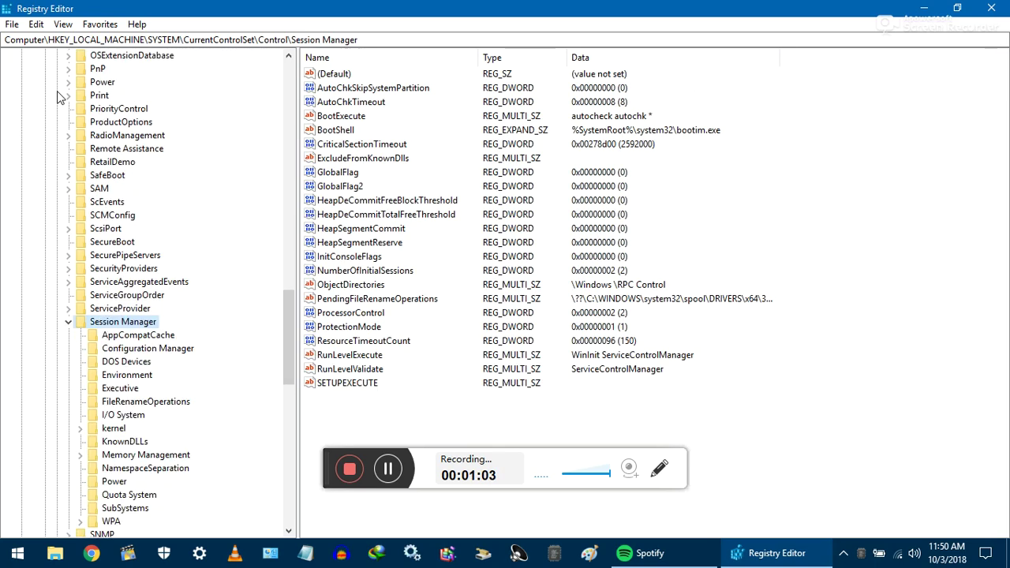
Step: Select the Memory Management key under Session Manager and view its DisablePagingExecutive value without changing it
key("Down")
key("Down")
key("Down")
key("Down")
key("Down")
key("Down")
key("Down")
key("Down")
key("Down")
key("Down")
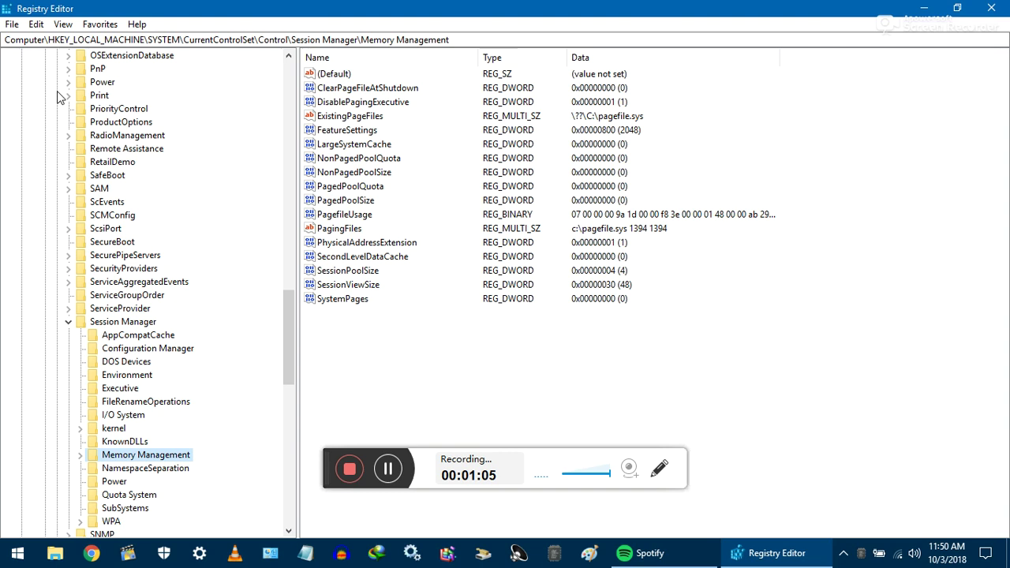
double_click(365, 104)
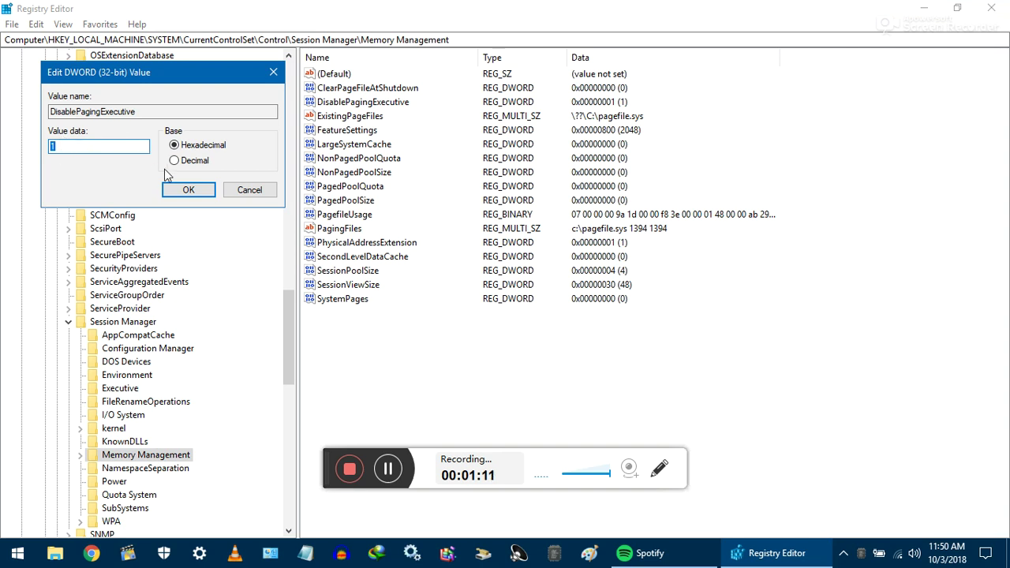
left_click(246, 191)
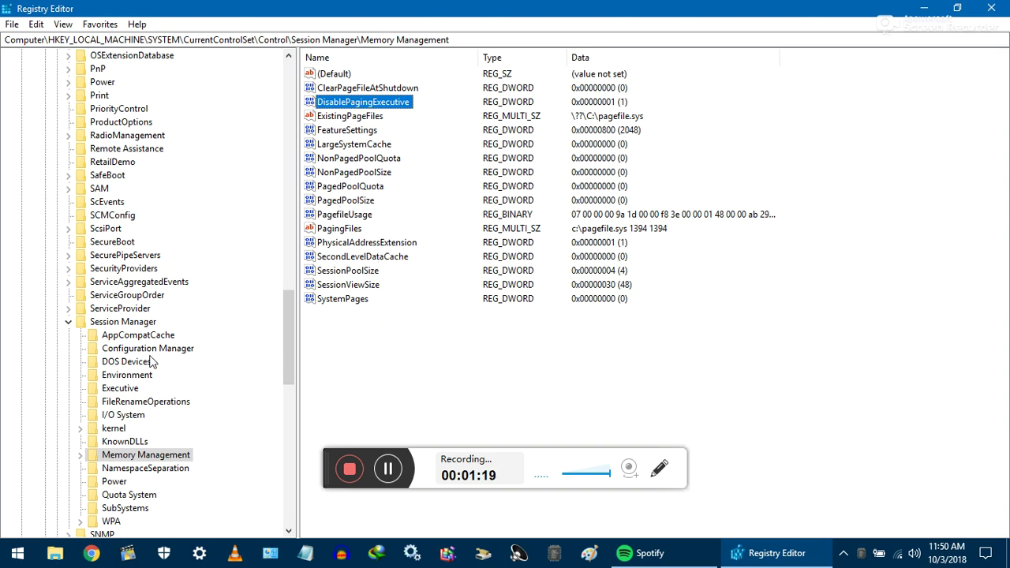
Step: Examine the EnablePrefetcher and EnableSuperfetch values in Memory Management's PrefetchParameters key, and close Registry Editor
left_click(80, 456)
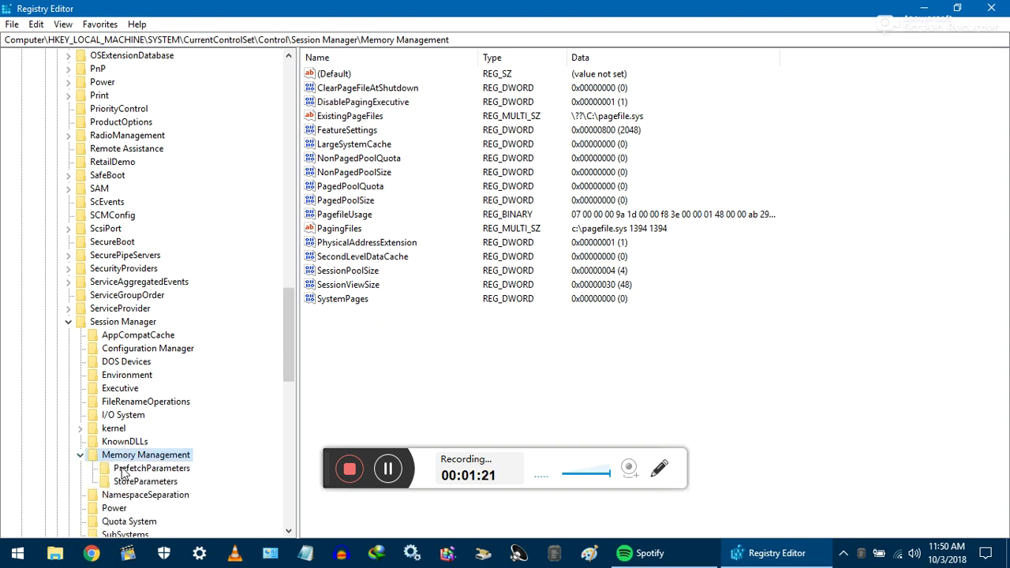
left_click(125, 470)
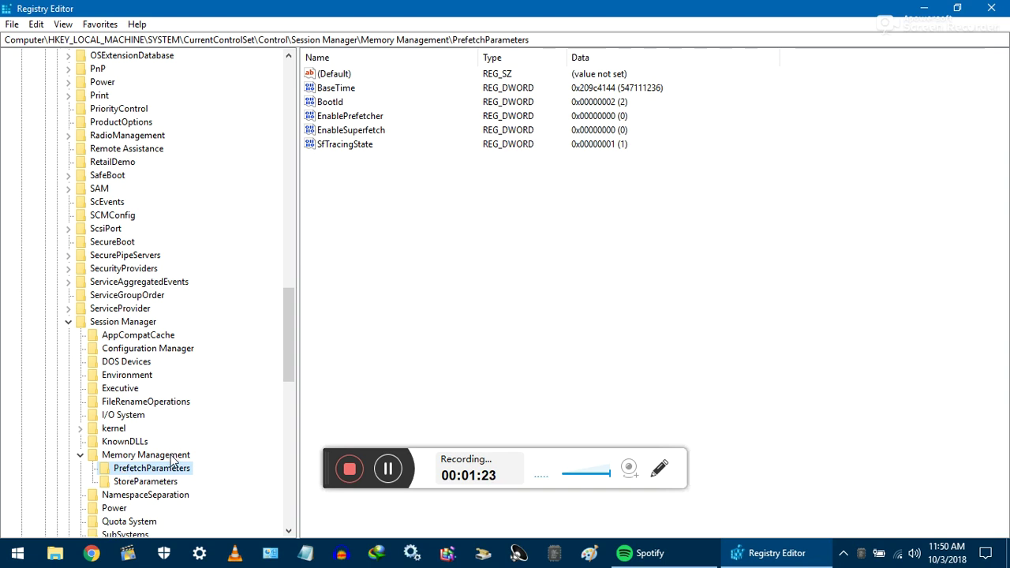
left_click(357, 115)
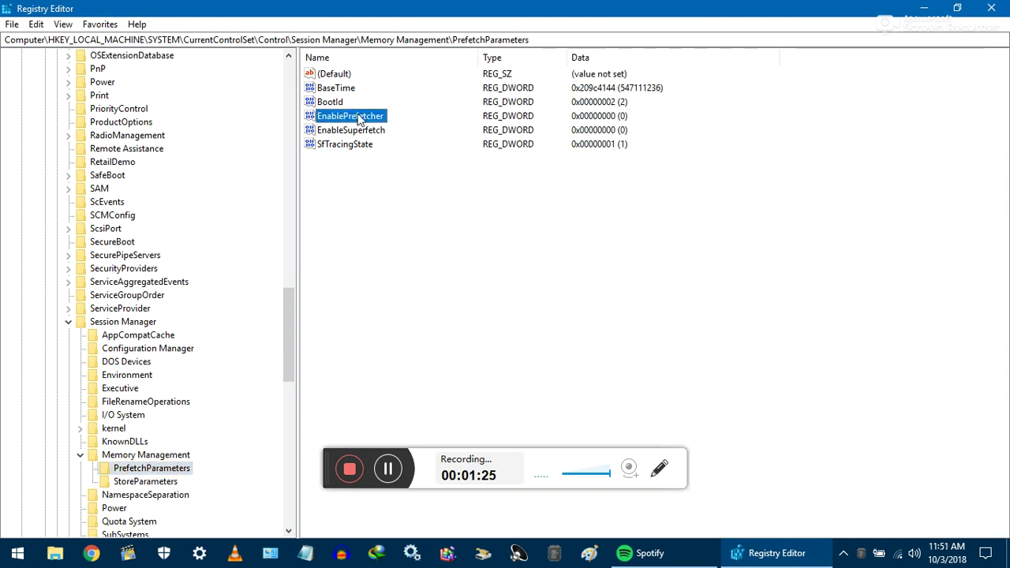
left_click(371, 131)
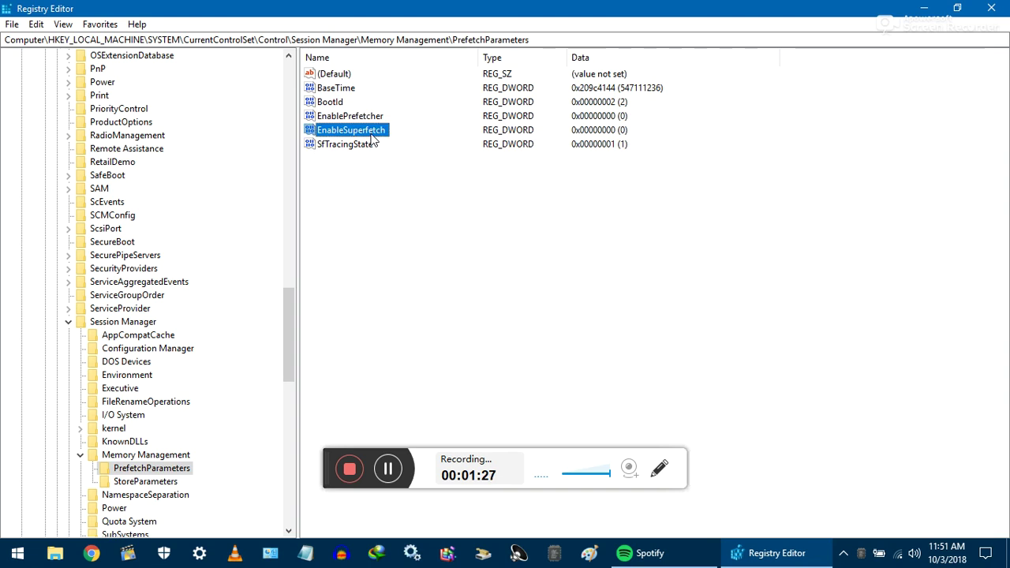
double_click(357, 118)
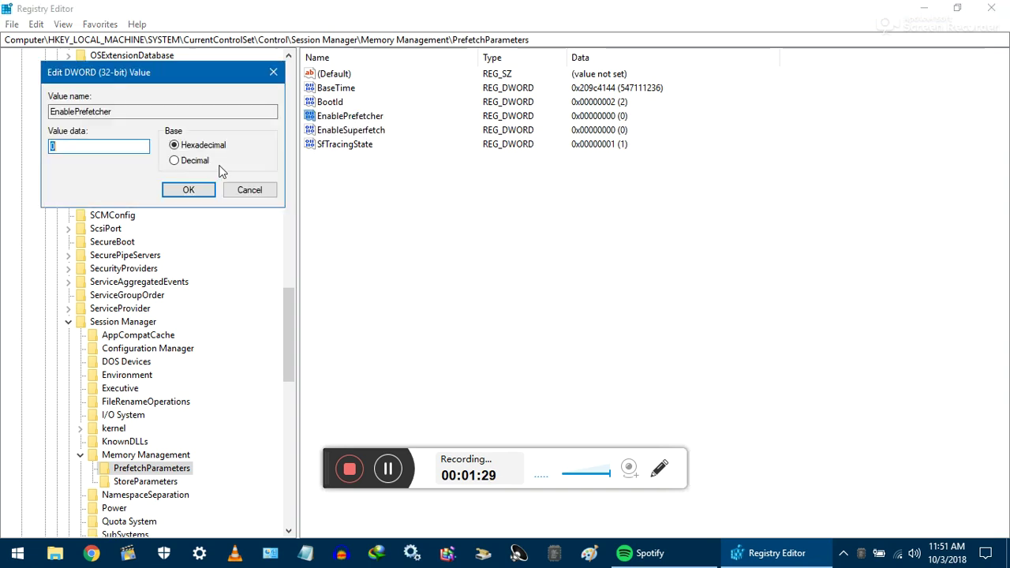
left_click(237, 193)
left_click(136, 282)
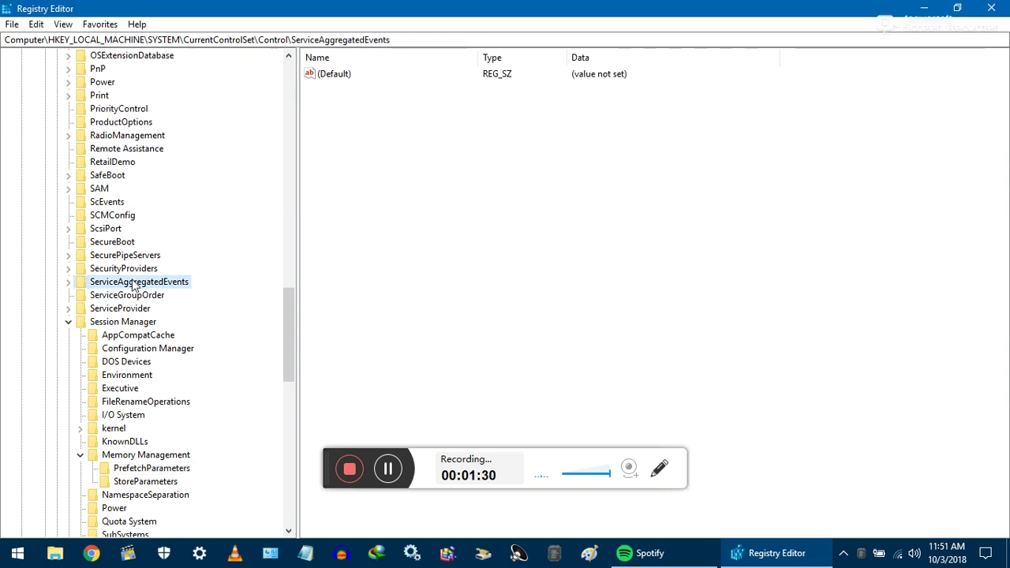
left_click(991, 8)
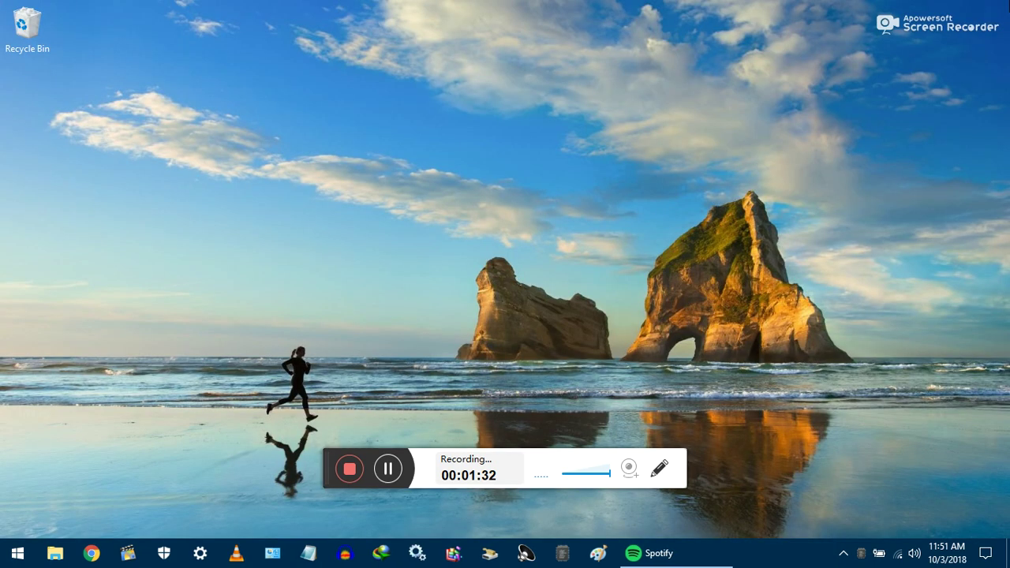
Step: Search for the Services desktop app and run it as administrator
key("super")
type("serg")
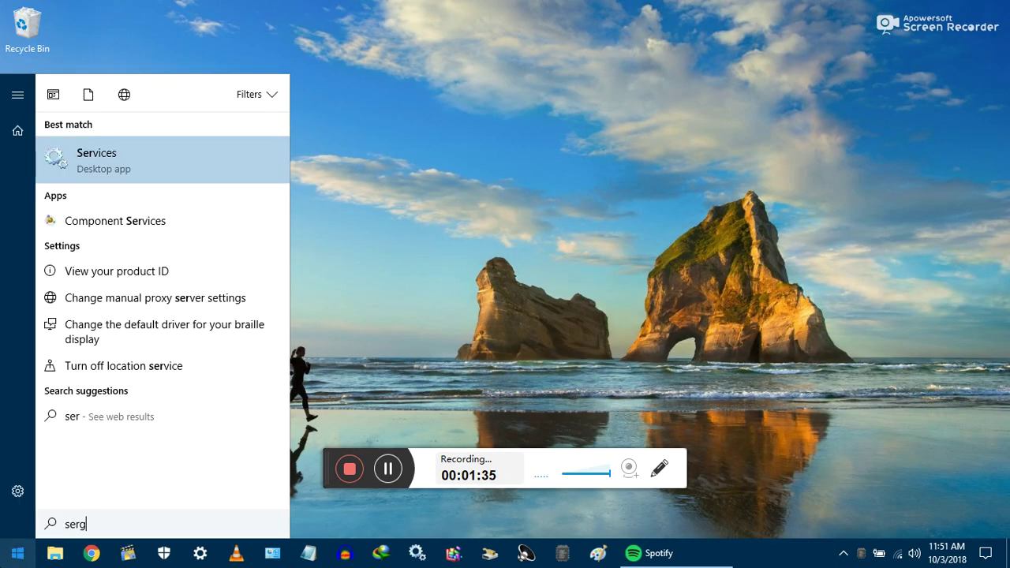
key("BackSpace")
type("vies")
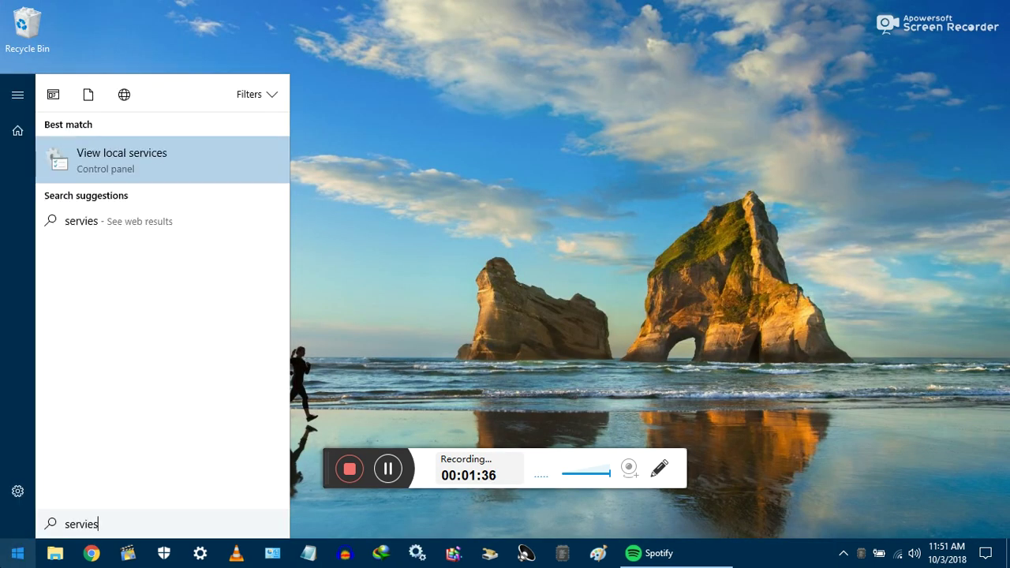
type(".msc")
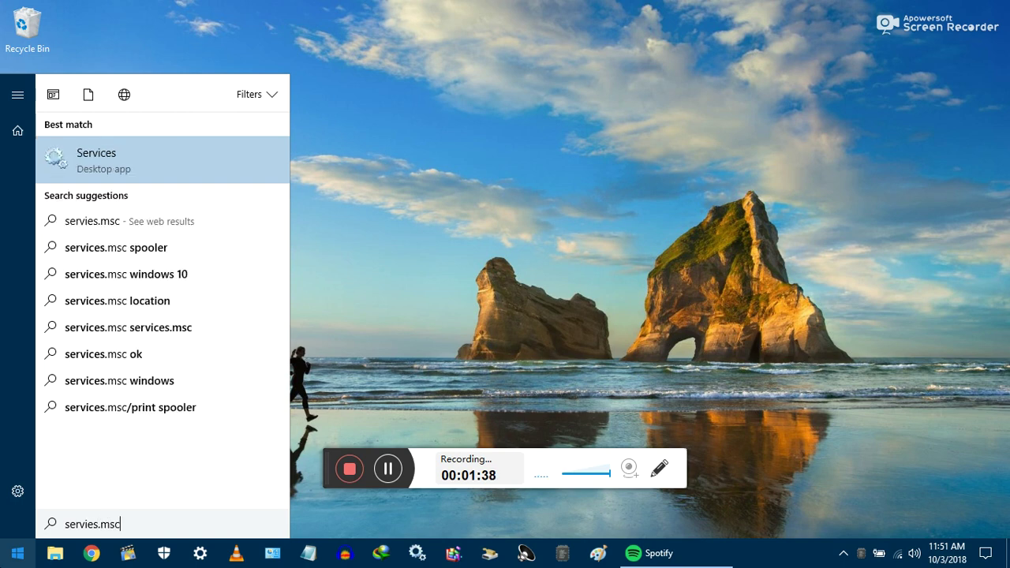
right_click(103, 162)
left_click(138, 178)
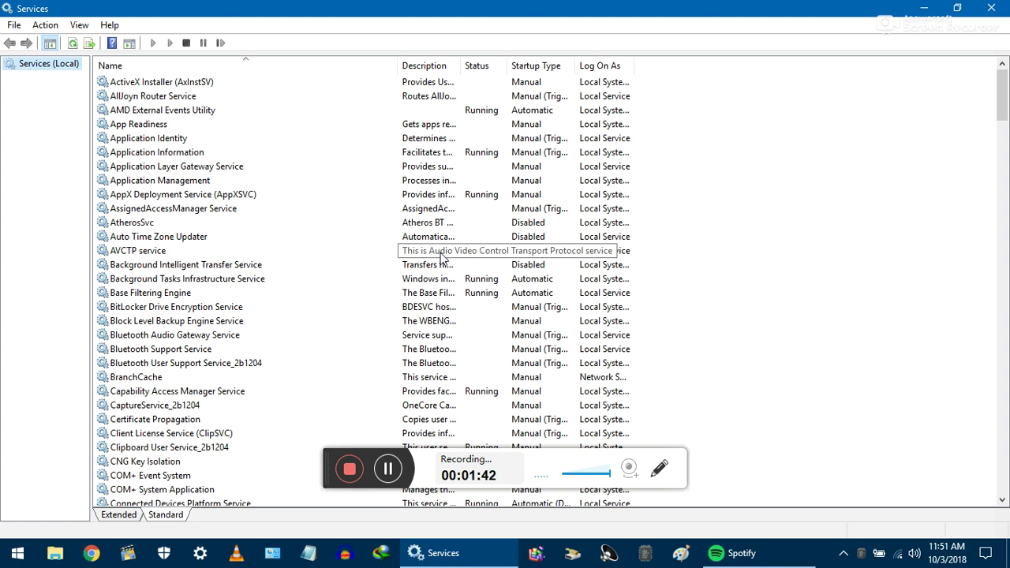
Step: Locate the Connected User Experiences and Telemetry service in the list and open its properties
left_click(208, 223)
key("c")
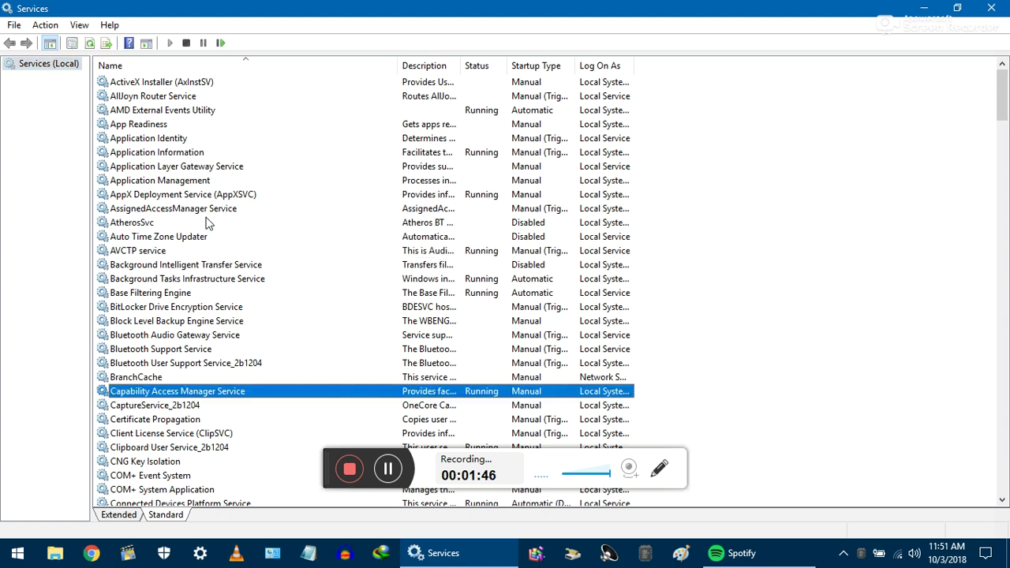
key("c")
key("c")
key("c")
key("c")
key("c")
key("c")
key("c")
key("c")
key("c")
key("c")
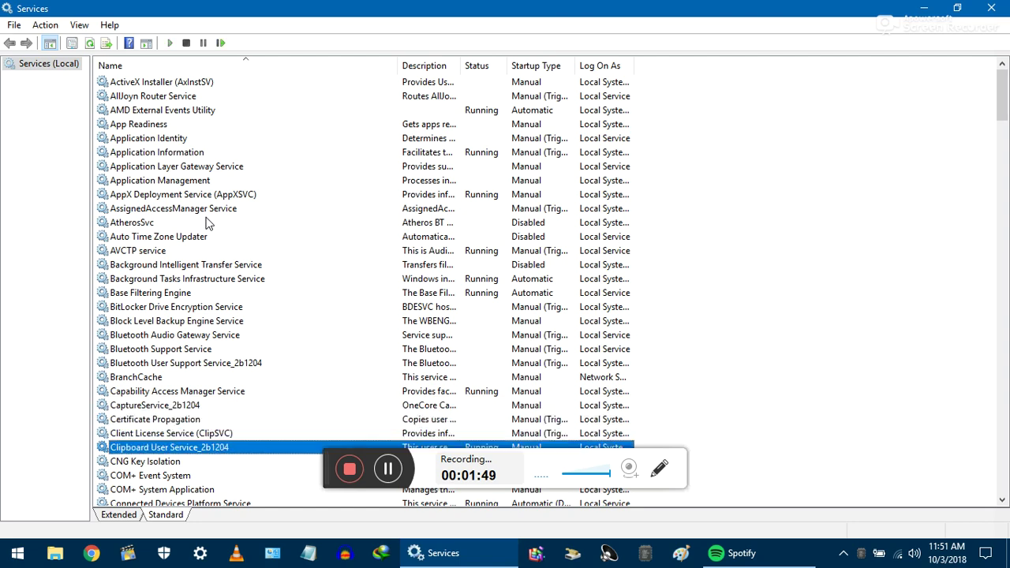
key("c")
key("c")
key("c")
key("c")
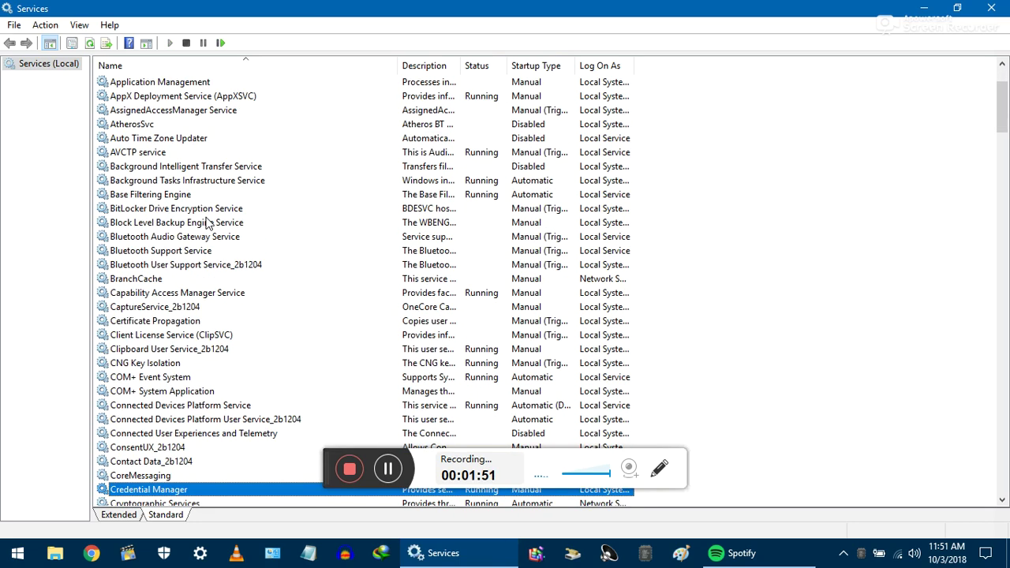
double_click(241, 434)
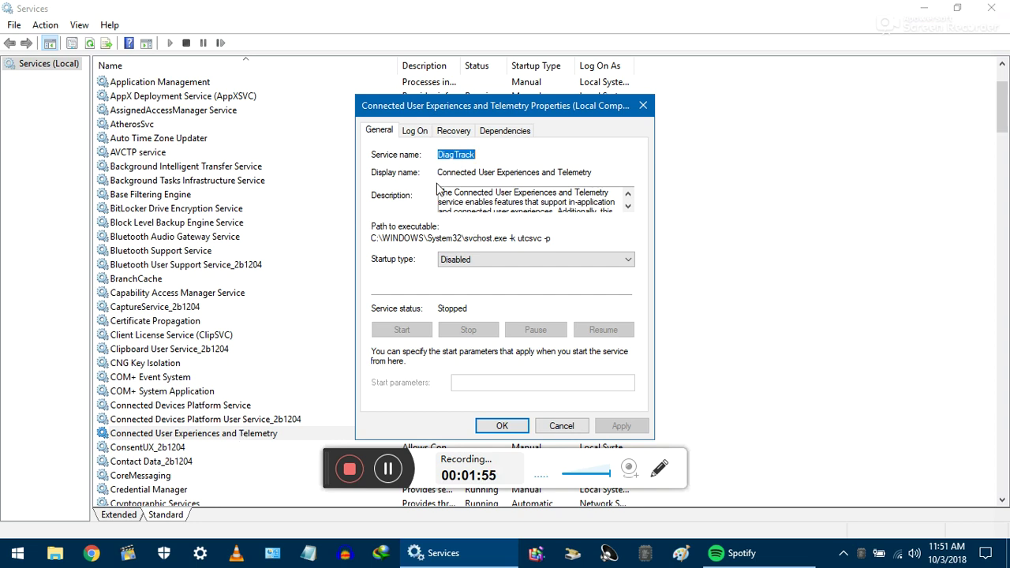
Step: Examine the service name in the telemetry service's properties
left_click_drag(439, 155, 478, 154)
left_click(456, 156)
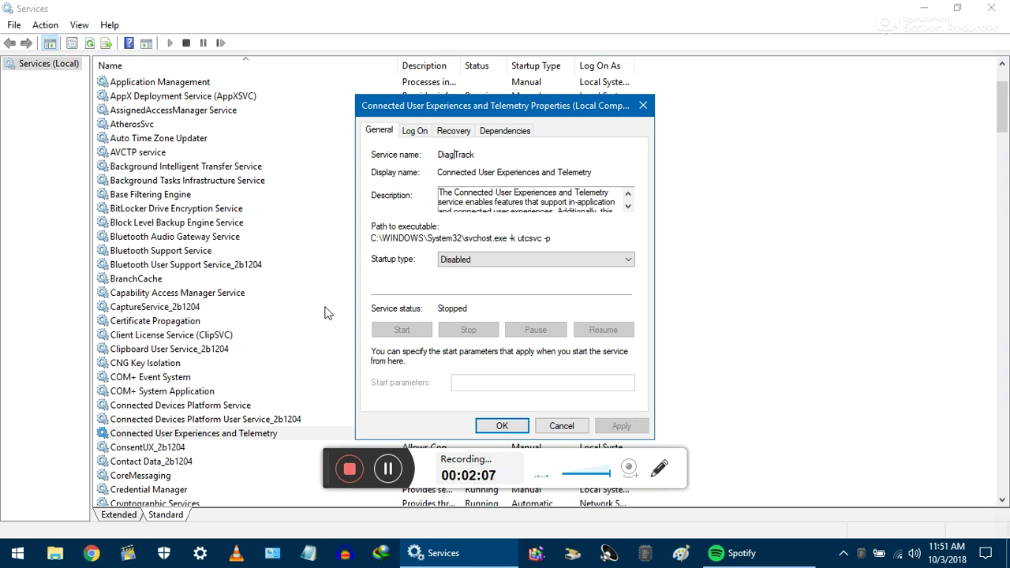
key("Escape")
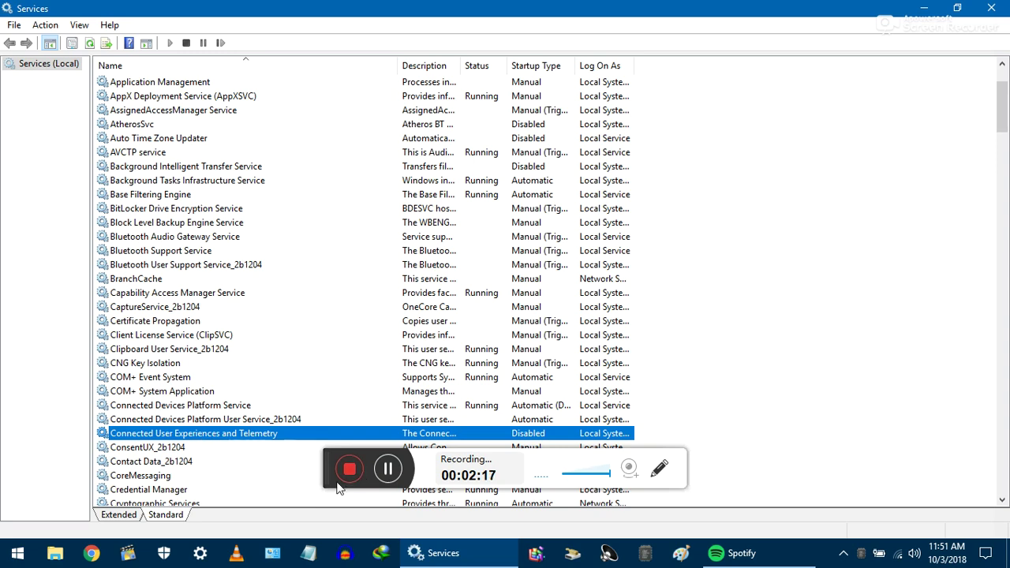
Step: Set the startup type of the Connected User Experiences and Telemetry service to Disabled, and apply and confirm the change
left_click(444, 553)
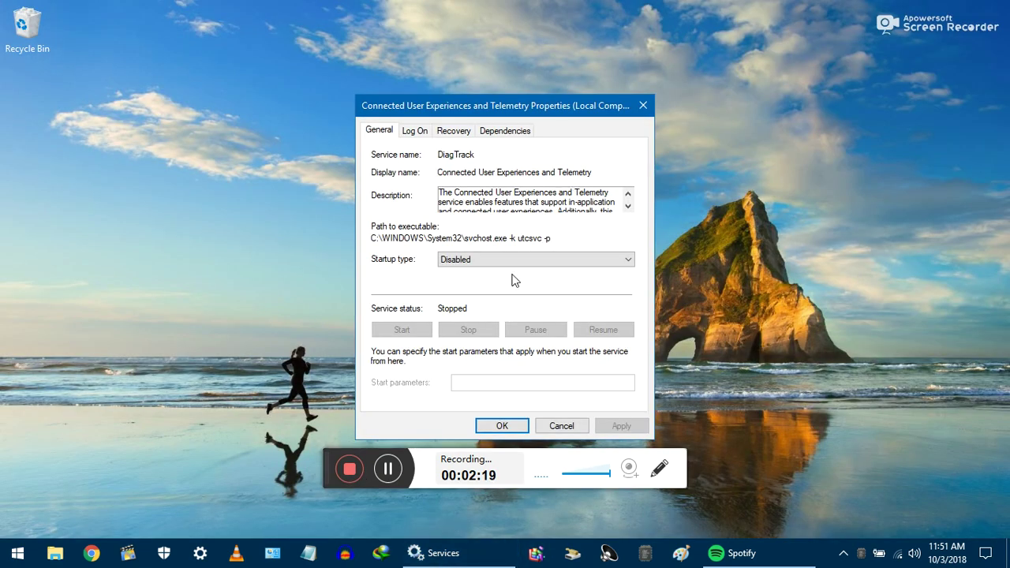
left_click(481, 260)
left_click(476, 299)
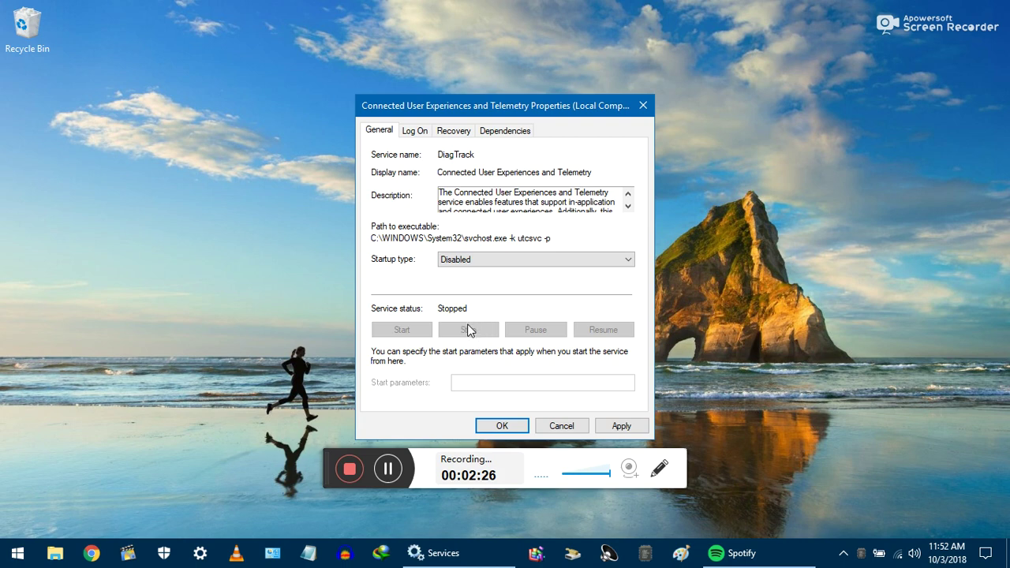
left_click(634, 426)
left_click(502, 427)
Step: Return to the services list and locate the Windows Search and Windows Update services to check their startup types
left_click(437, 553)
left_click(196, 379)
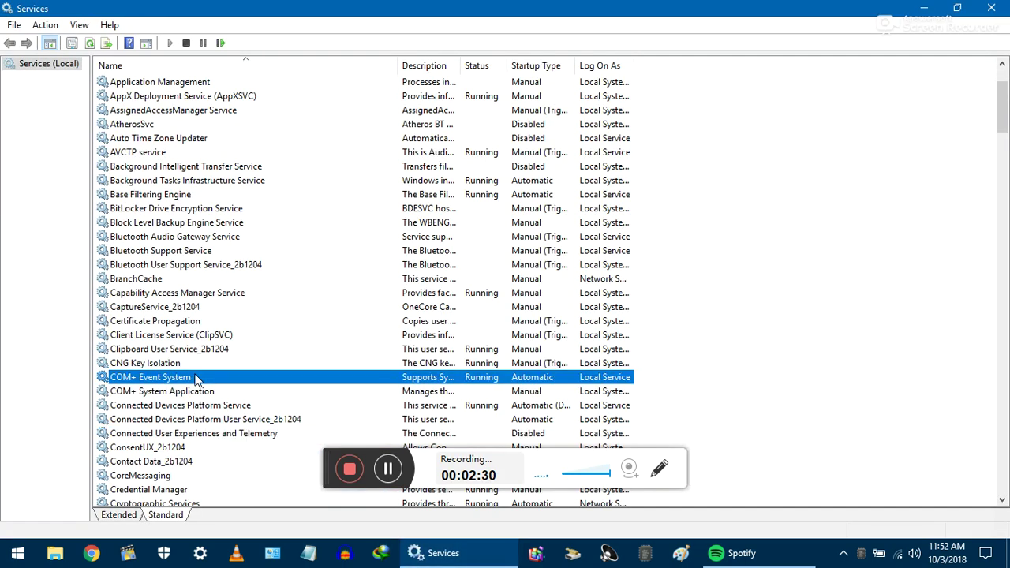
key("w")
key("w")
key("w")
key("w")
key("w")
key("w")
key("w")
key("w")
key("w")
key("w")
key("w")
key("w")
key("w")
key("w")
key("w")
key("w")
key("w")
key("w")
key("w")
key("w")
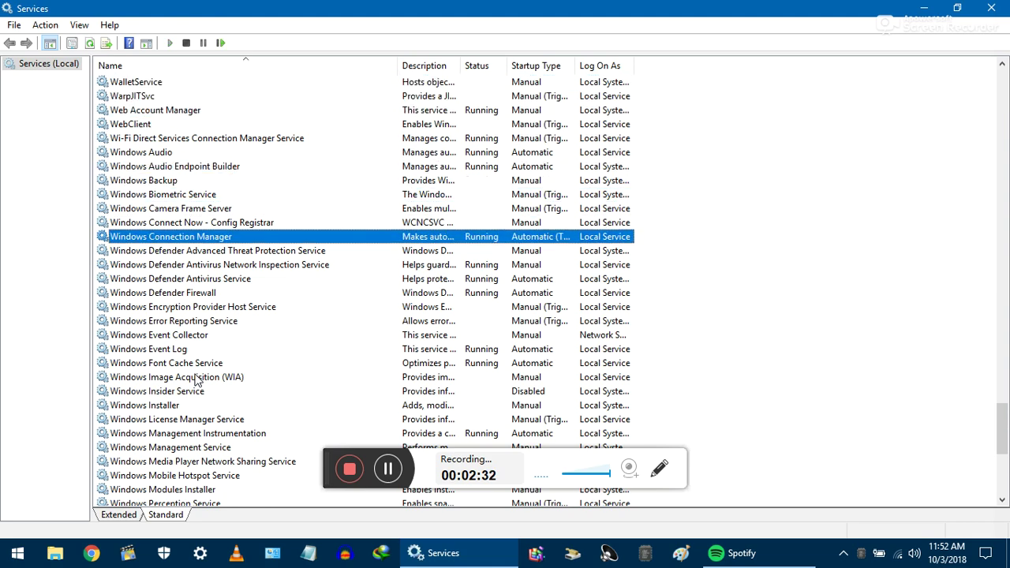
key("Down")
key("Down")
key("Down")
key("Down")
key("Down")
key("Down")
key("Down")
key("Down")
key("Down")
key("Down")
key("Down")
key("Down")
key("Down")
key("Down")
key("Down")
key("Down")
key("Down")
key("Down")
key("Down")
key("Down")
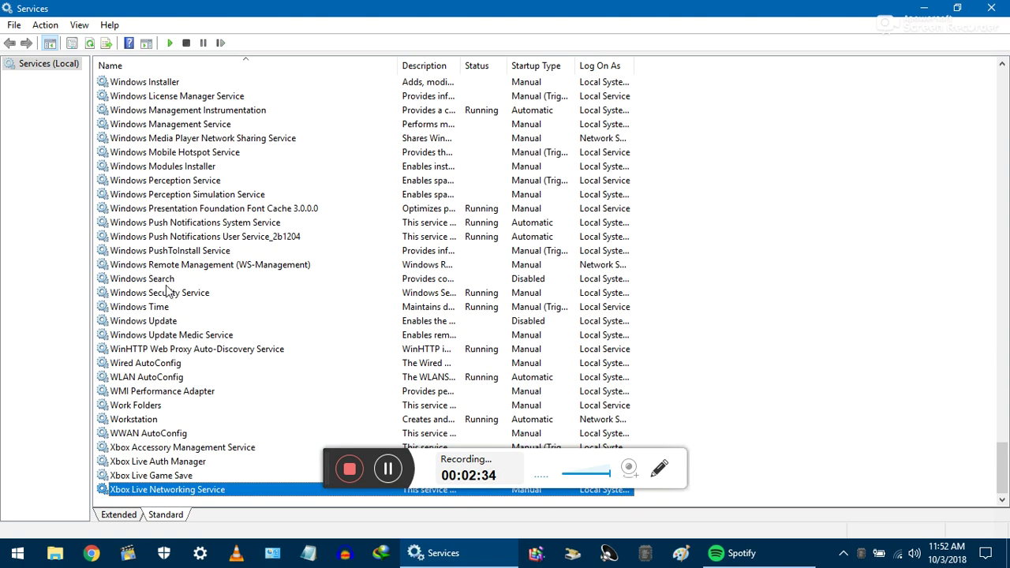
left_click(162, 280)
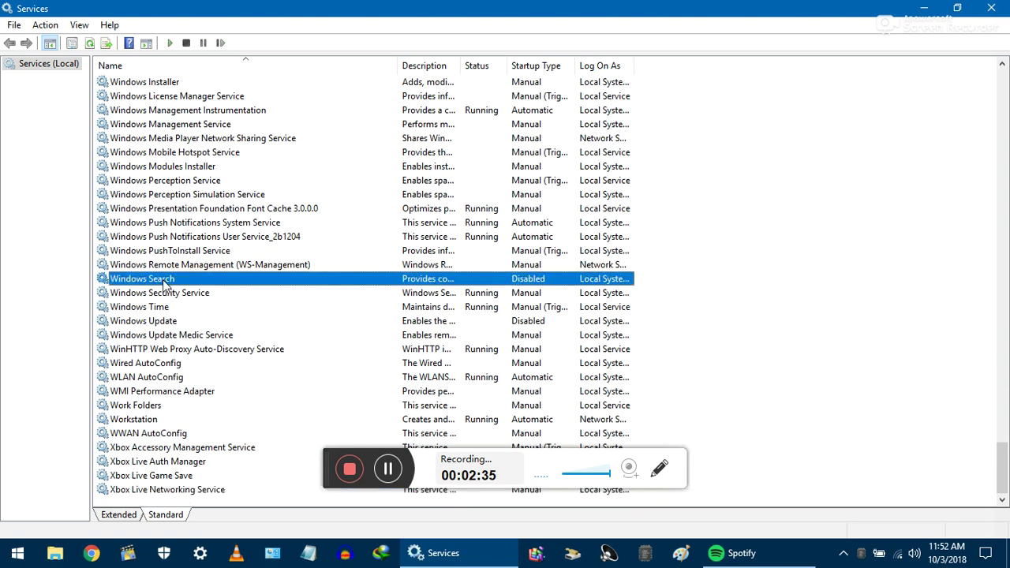
left_click(163, 323)
Step: Locate the SysMain service in the services list and open its properties
key("s")
key("s")
key("s")
key("s")
key("s")
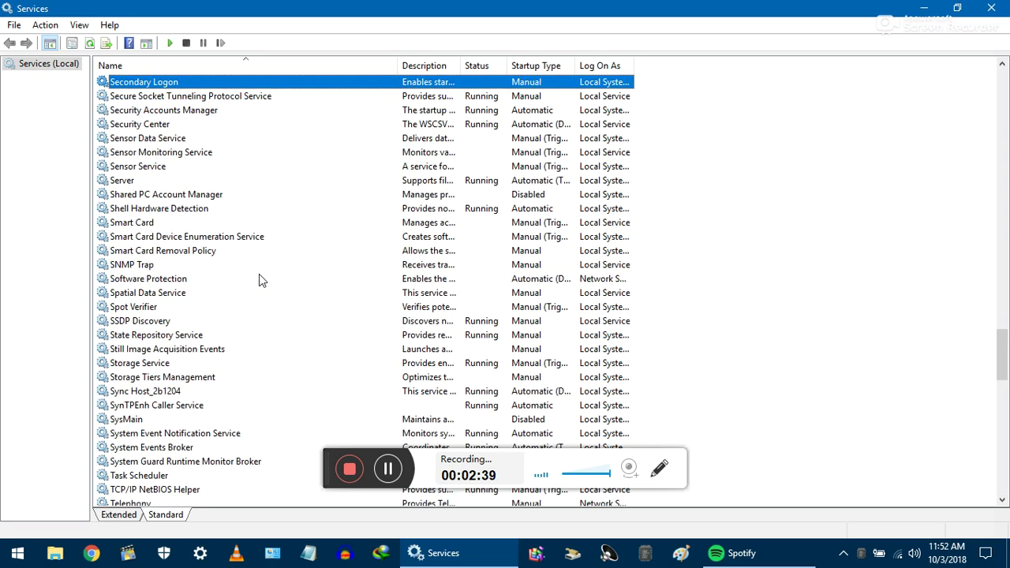
key("t")
key("t")
key("t")
key("t")
key("t")
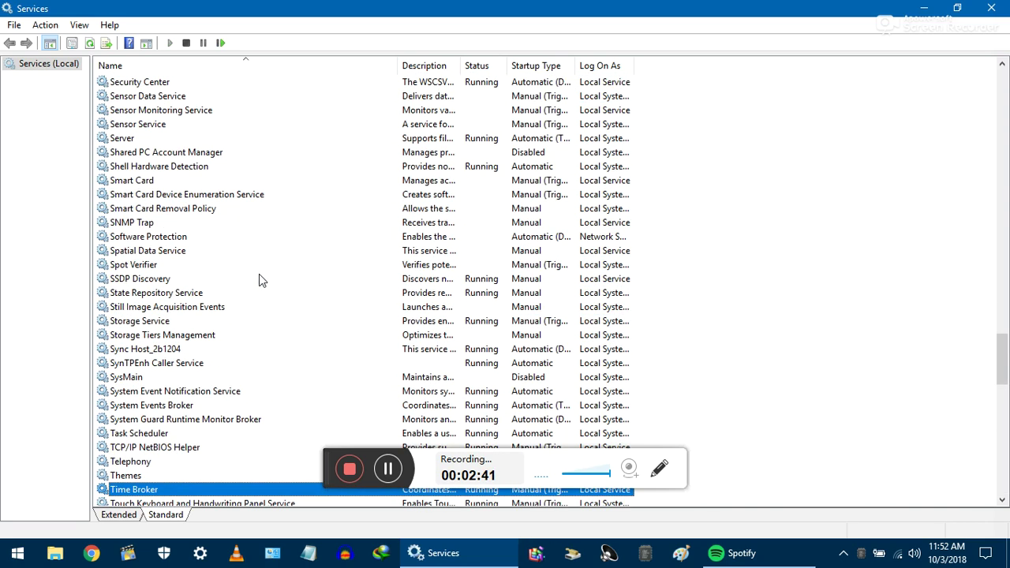
left_click(131, 382)
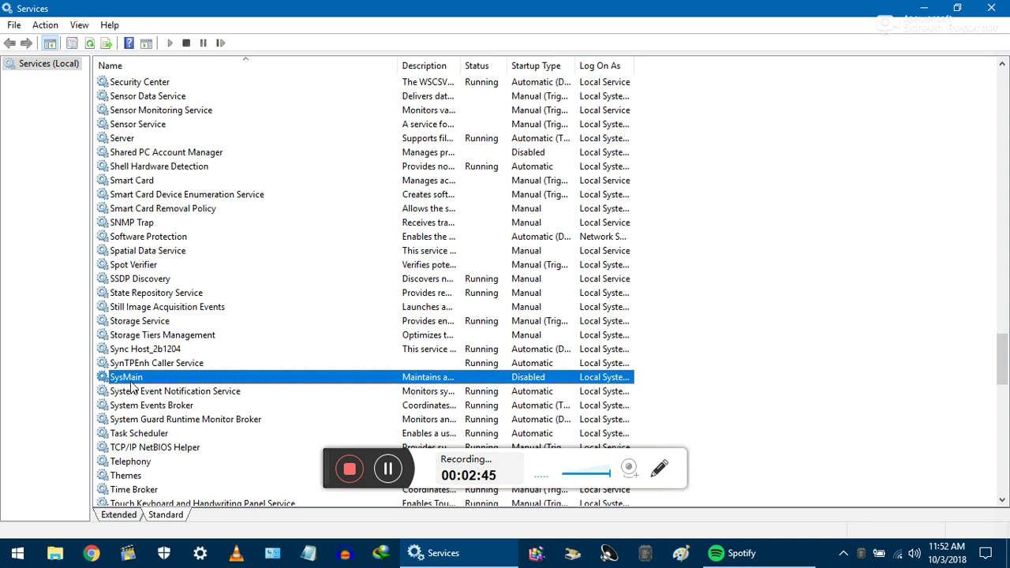
double_click(132, 384)
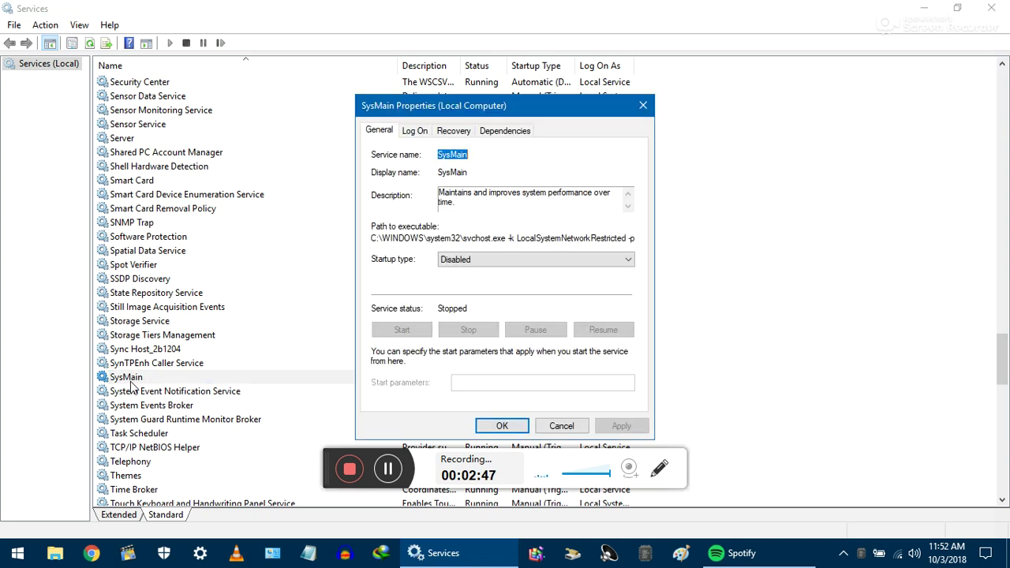
Step: Confirm the SysMain service's properties with the startup type Disabled, and close the Services window
left_click(440, 156)
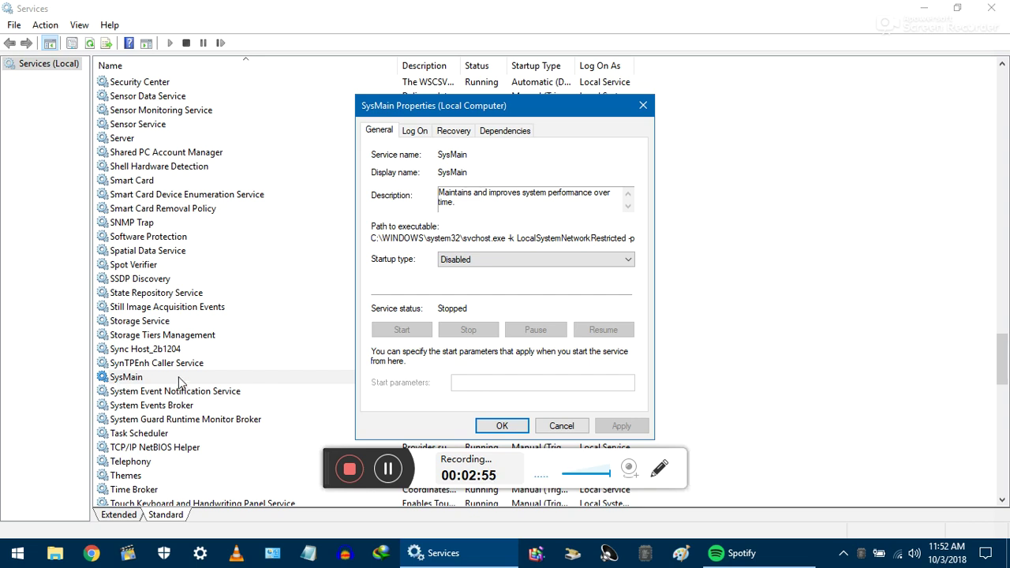
left_click(490, 261)
left_click(489, 263)
left_click(506, 426)
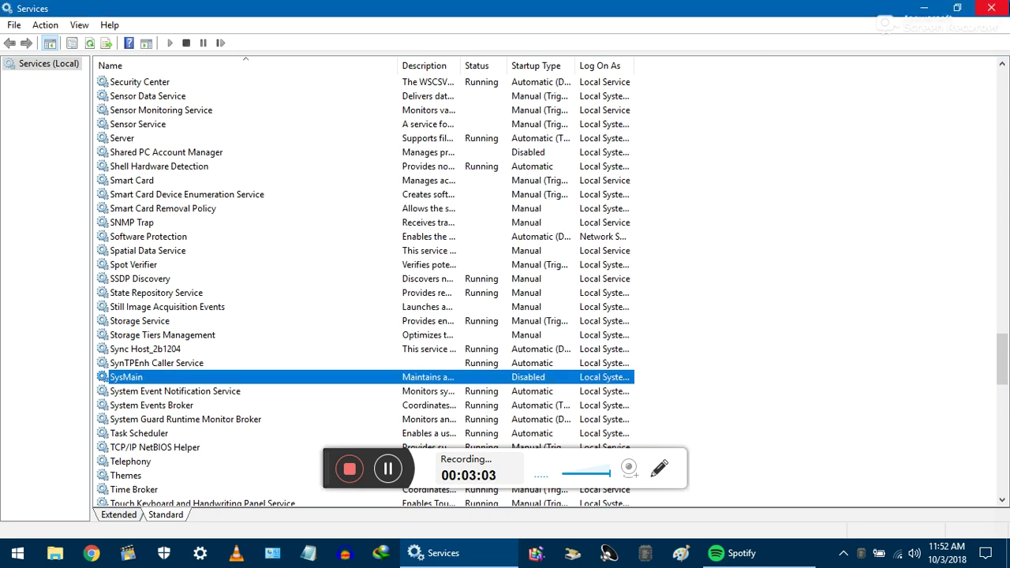
left_click(991, 8)
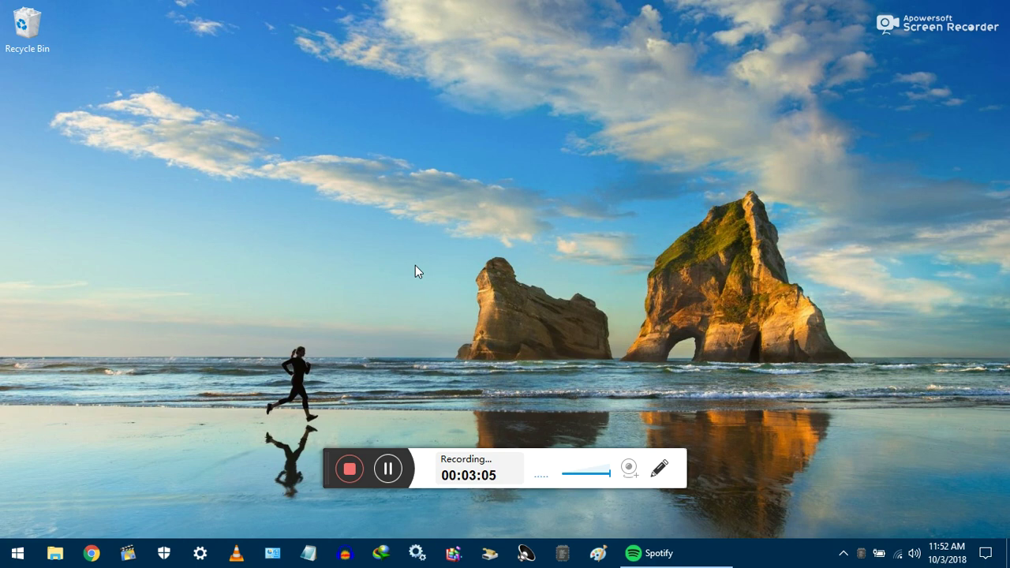
Step: Search for msconfig and run System Configuration as administrator
key("super")
type("msconfig")
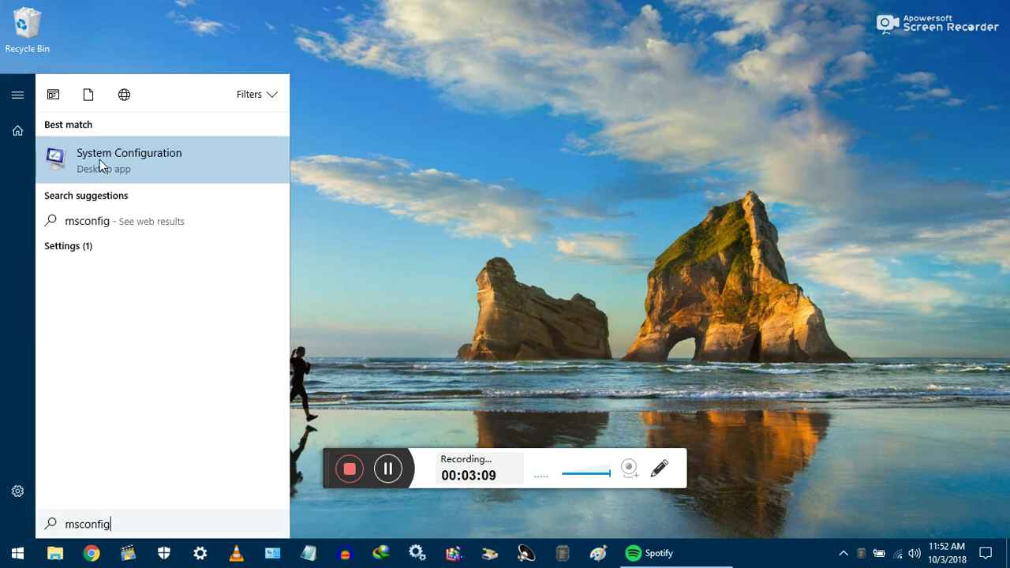
right_click(100, 160)
left_click(122, 175)
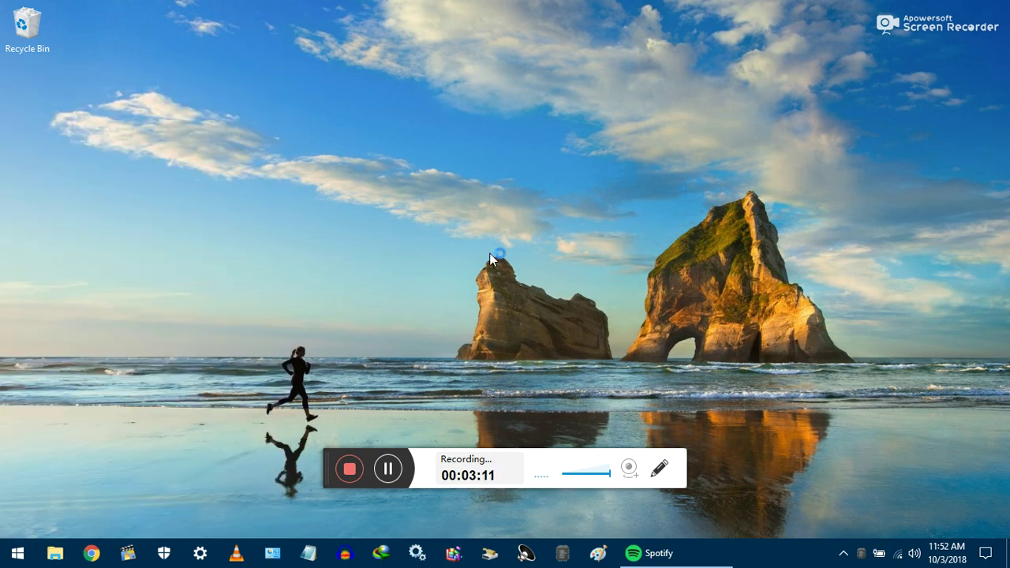
Step: Show the services list in System Configuration and hide all Microsoft services
left_click(357, 161)
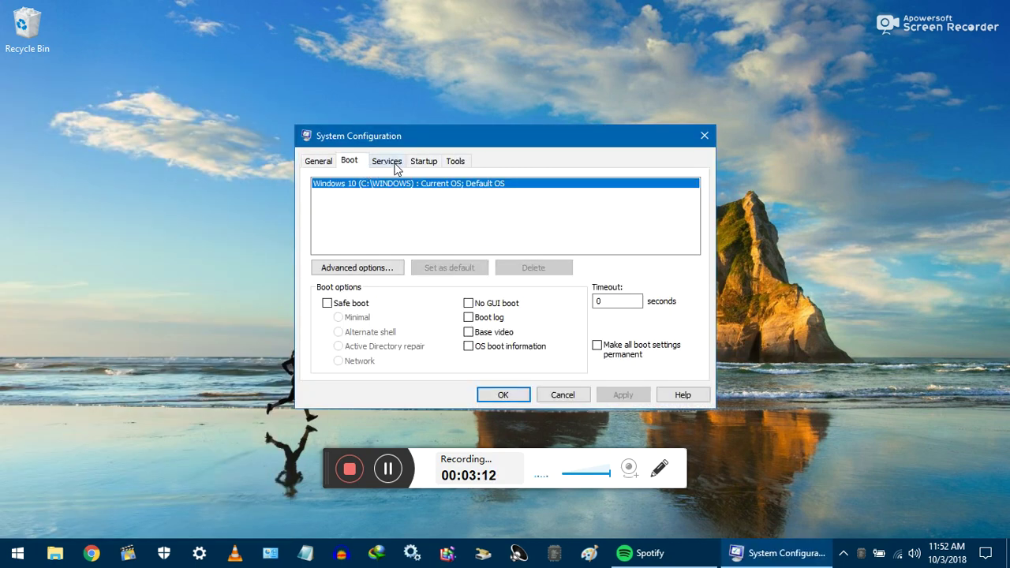
left_click(396, 166)
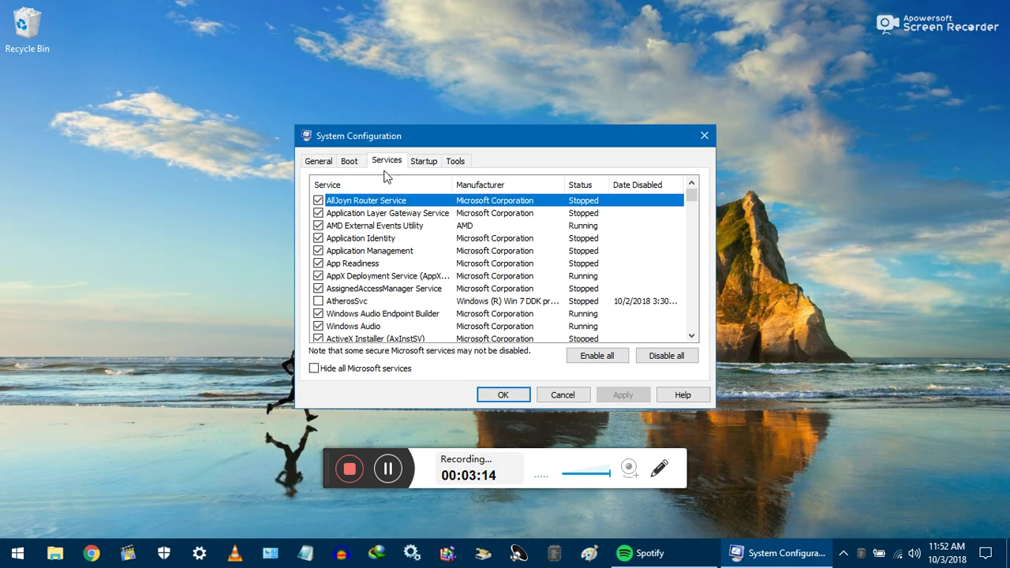
left_click(365, 375)
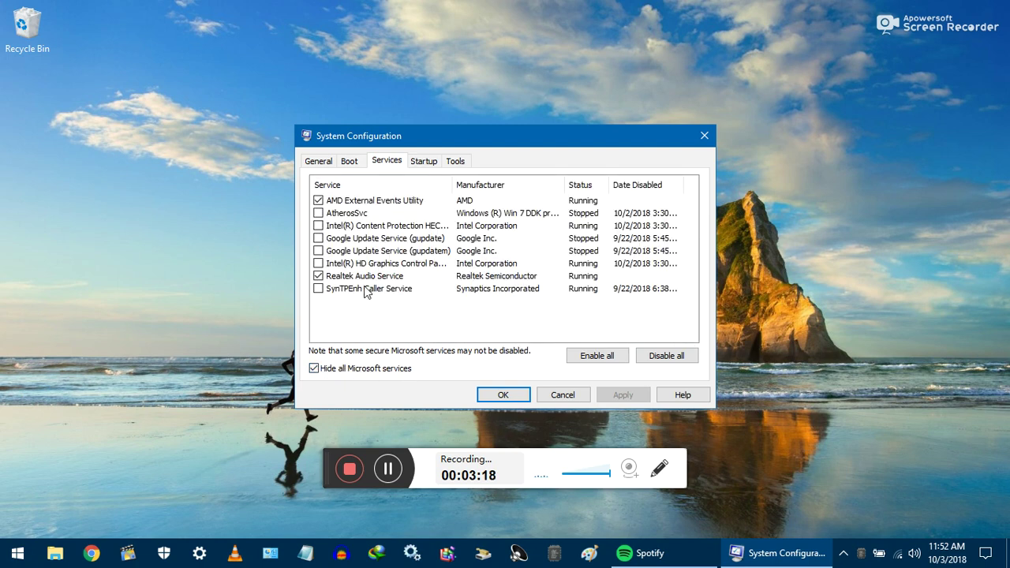
Step: Examine which non-Microsoft services are enabled, including AMD External Events Utility, AtherosSvc, the Intel services and Realtek Audio Service
left_click(349, 203)
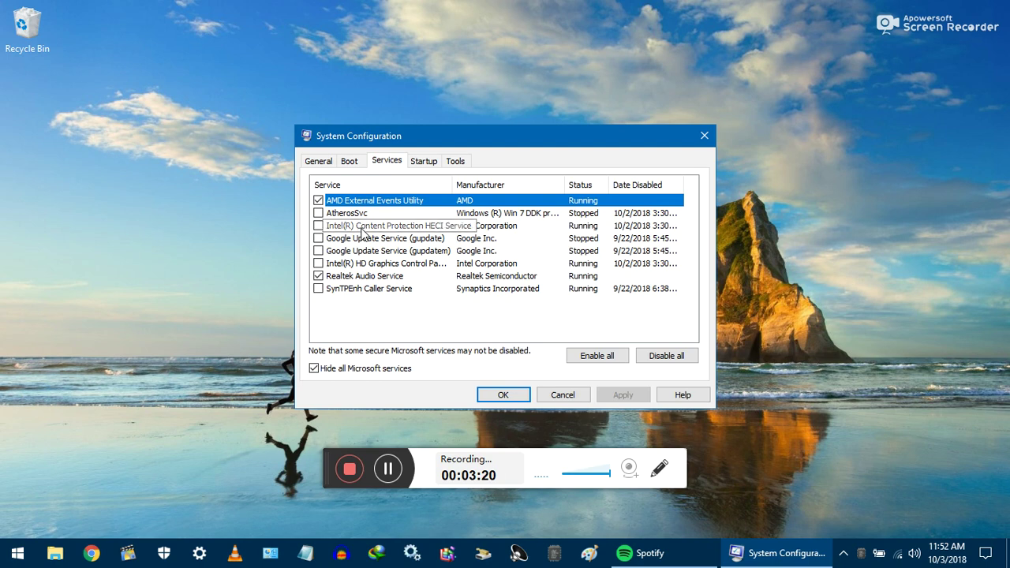
key("Down")
key("Down")
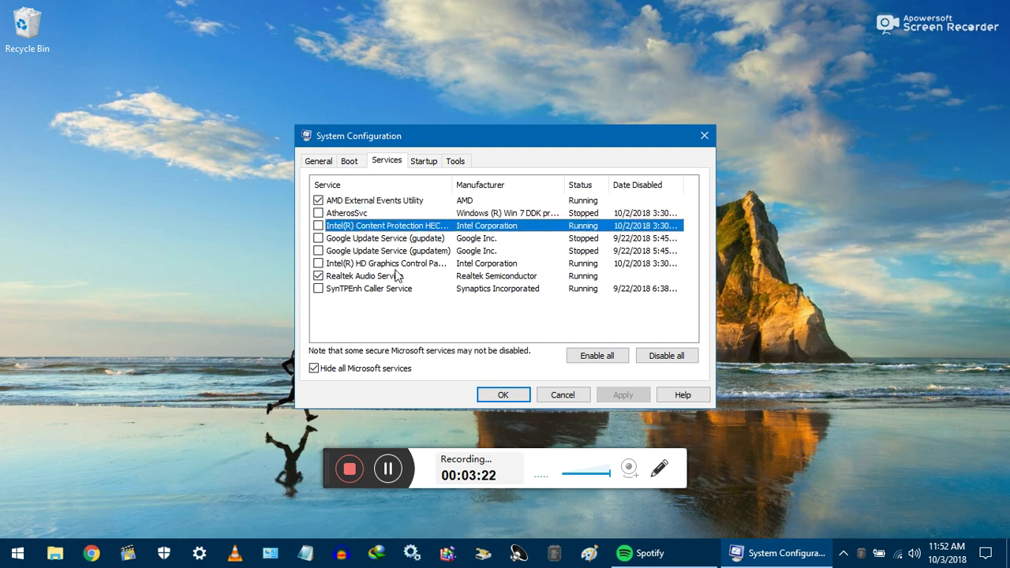
left_click(389, 277)
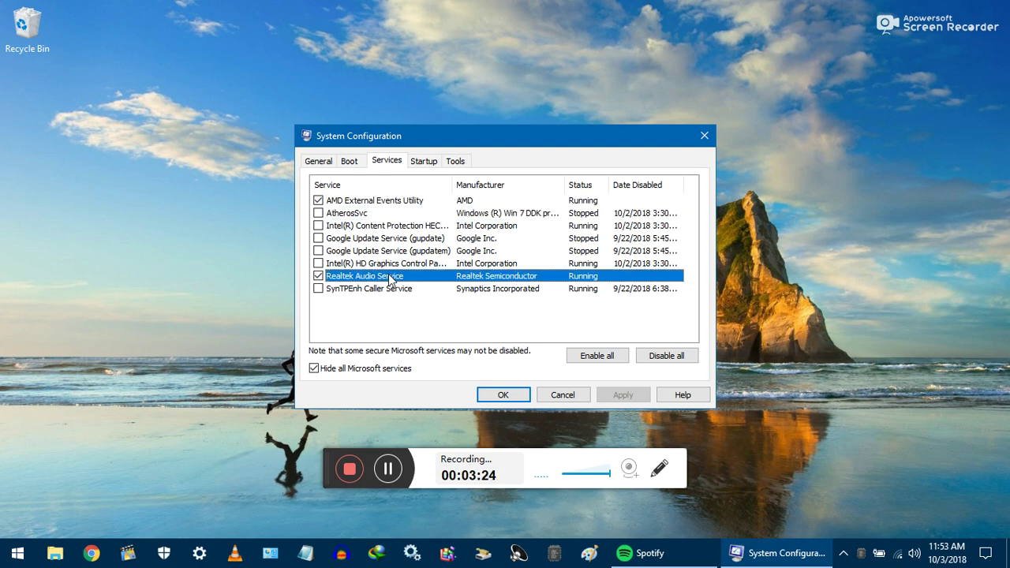
left_click(376, 263)
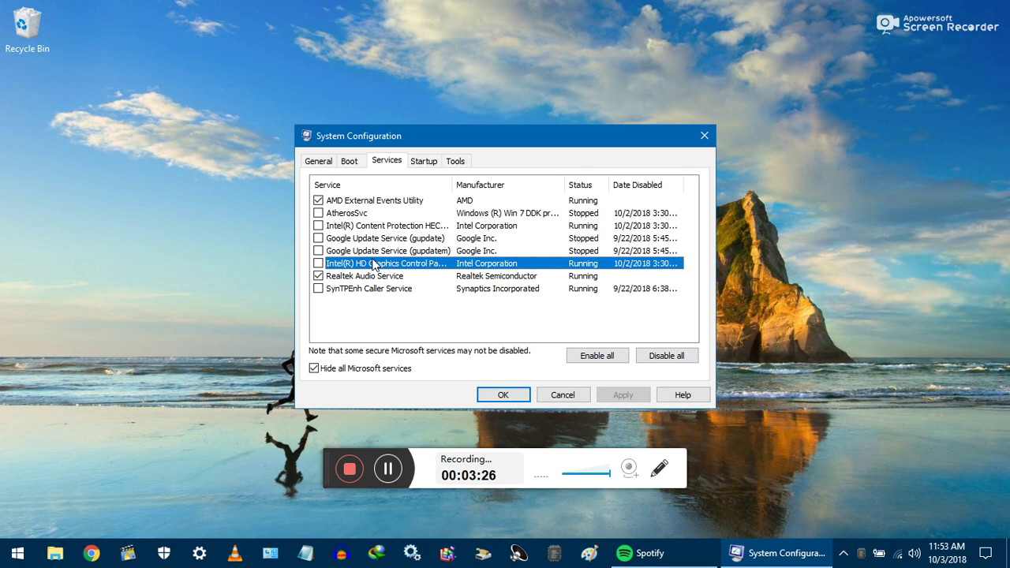
left_click(360, 205)
left_click(361, 216)
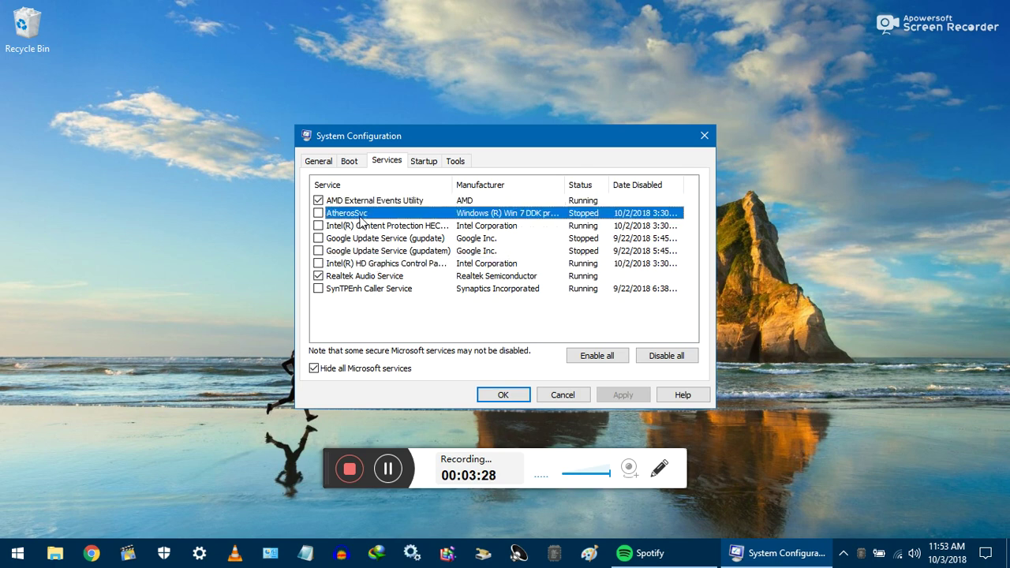
left_click(347, 202)
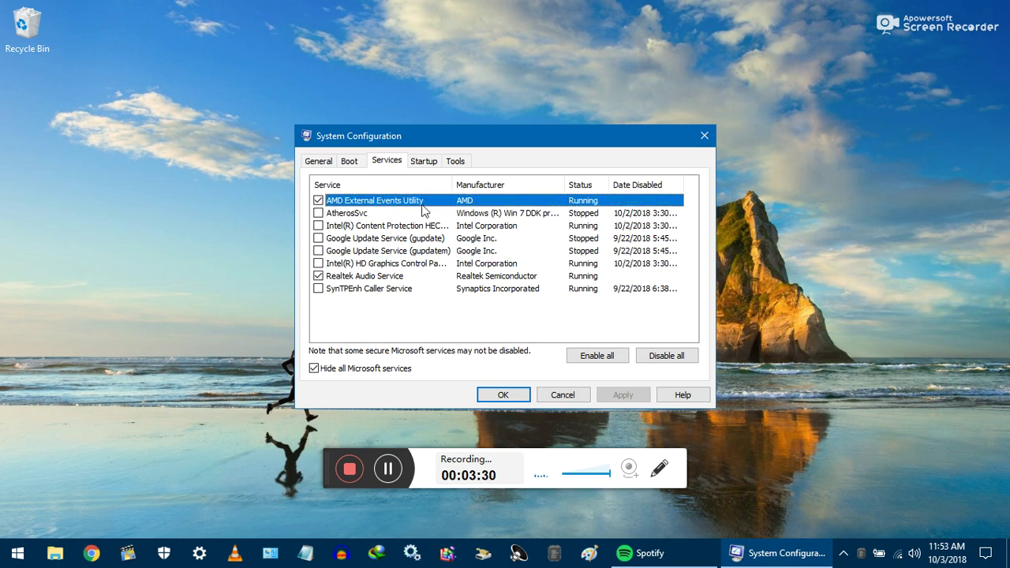
left_click(341, 283)
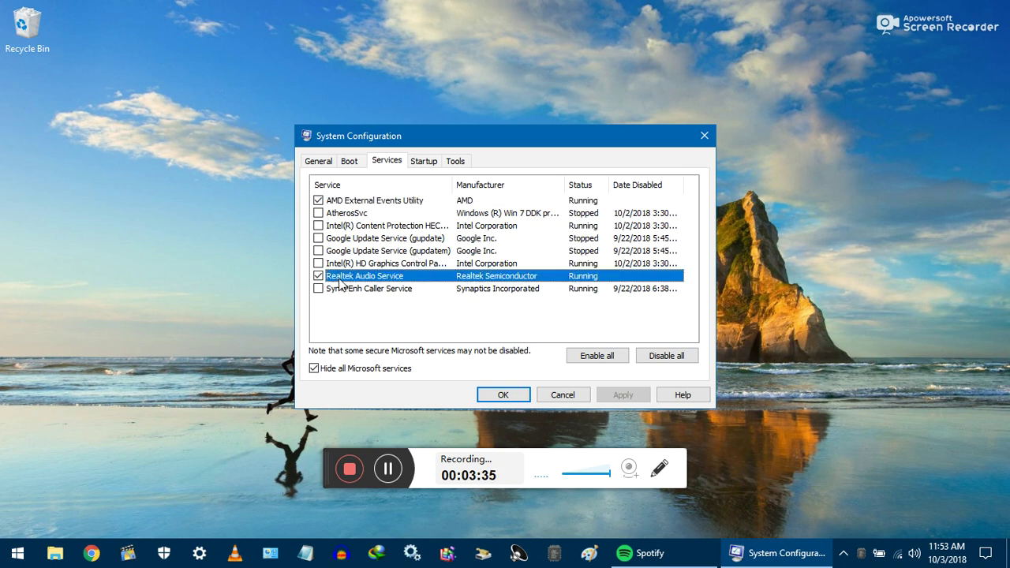
Step: Open Task Manager's startup items from System Configuration
left_click(418, 163)
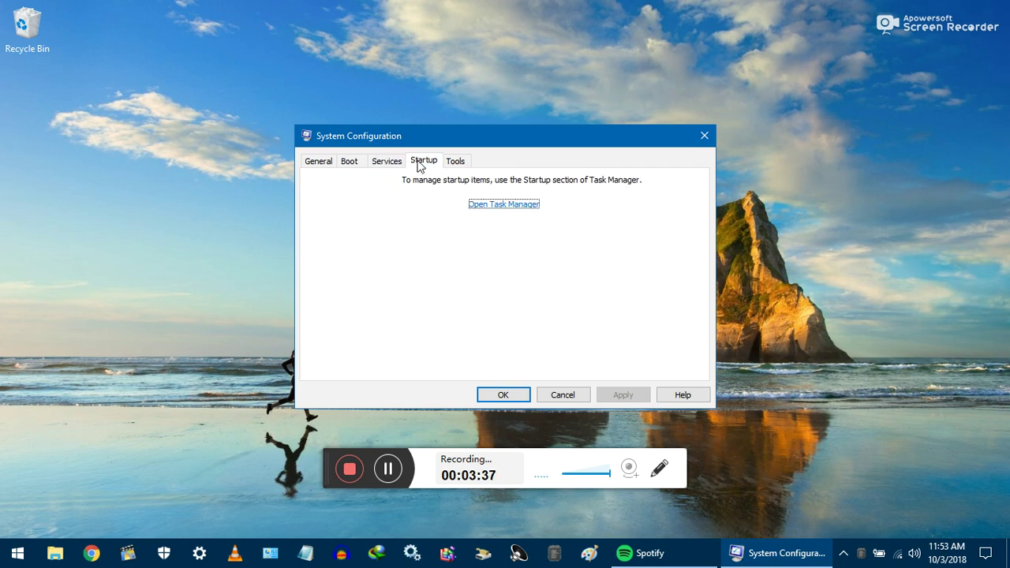
left_click(503, 205)
left_click_drag(570, 52, 636, 49)
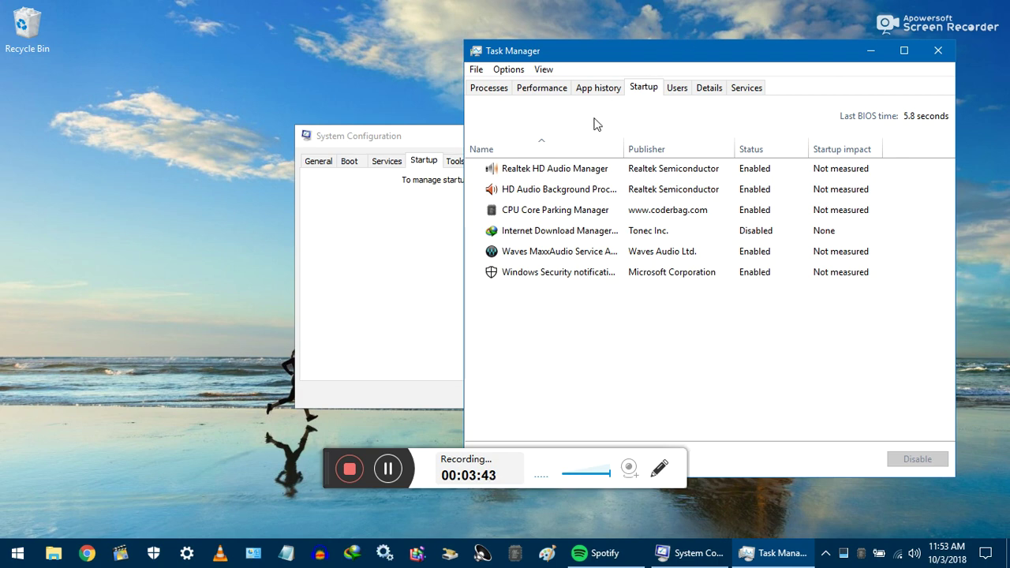
left_click(486, 88)
left_click(644, 89)
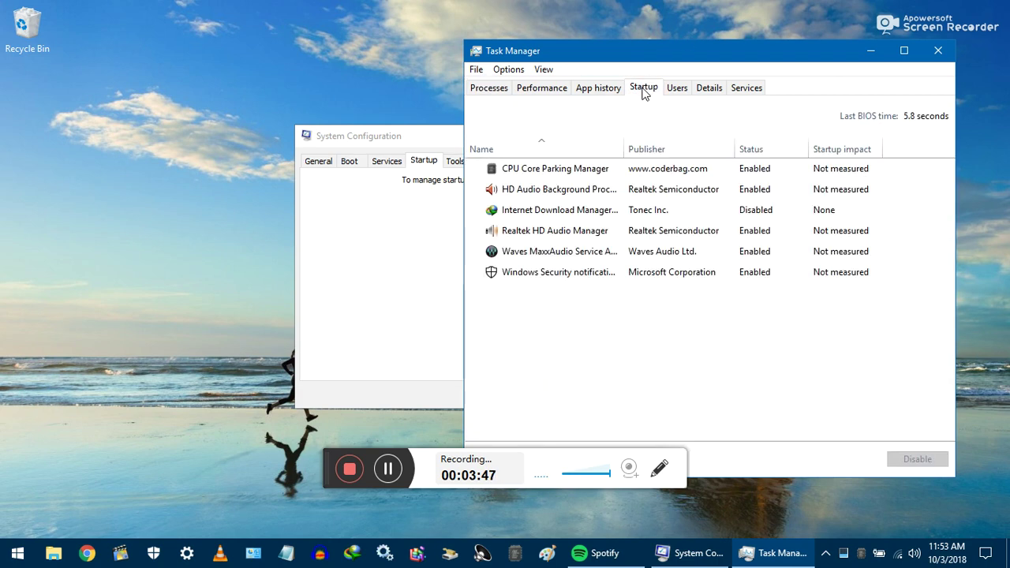
Step: Examine the startup entries for CPU Core Parking Manager, the audio programs and Windows Security notification, and close Task Manager
left_click(667, 175)
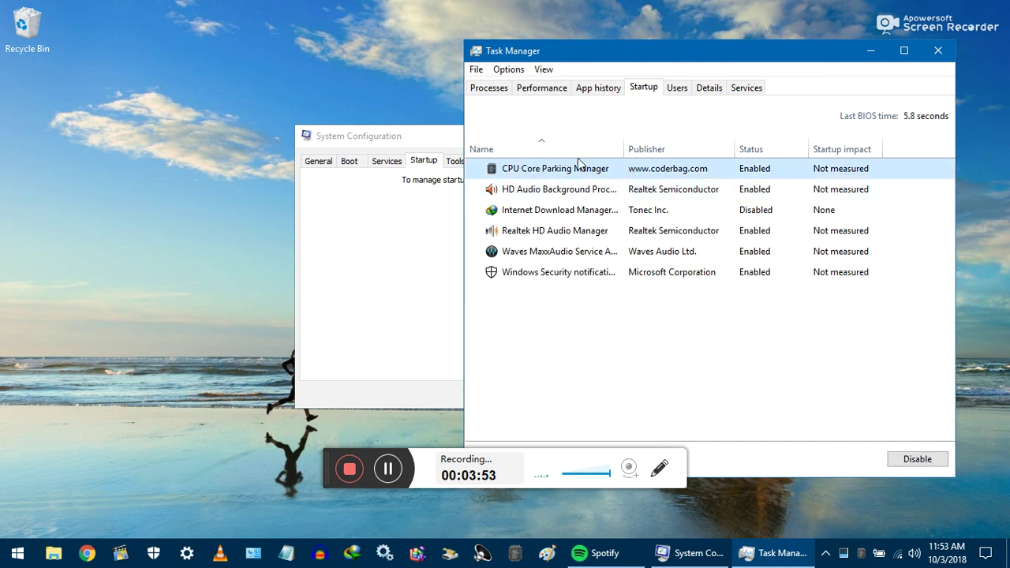
left_click(528, 191)
left_click(547, 237)
left_click(550, 254)
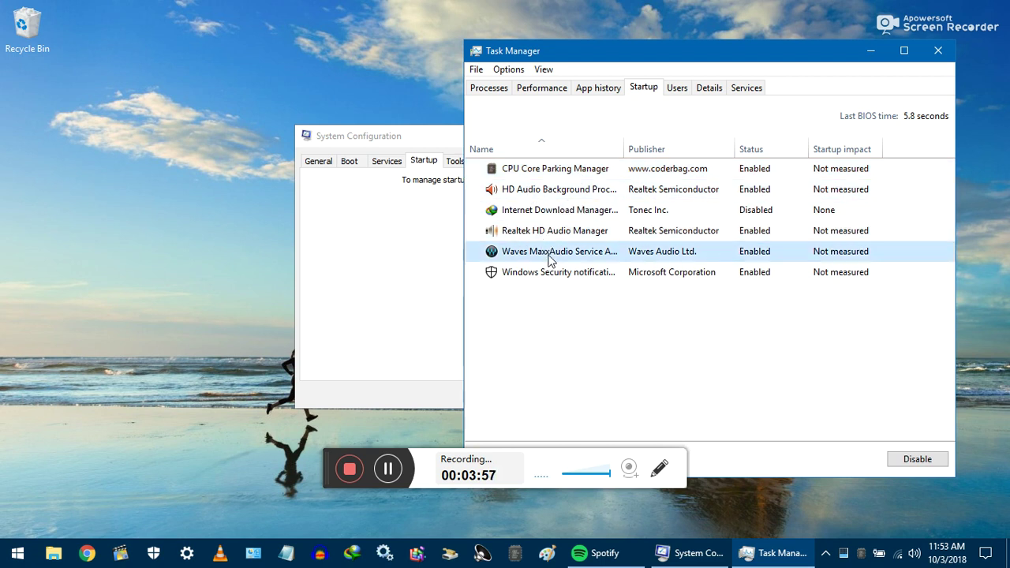
left_click(559, 275)
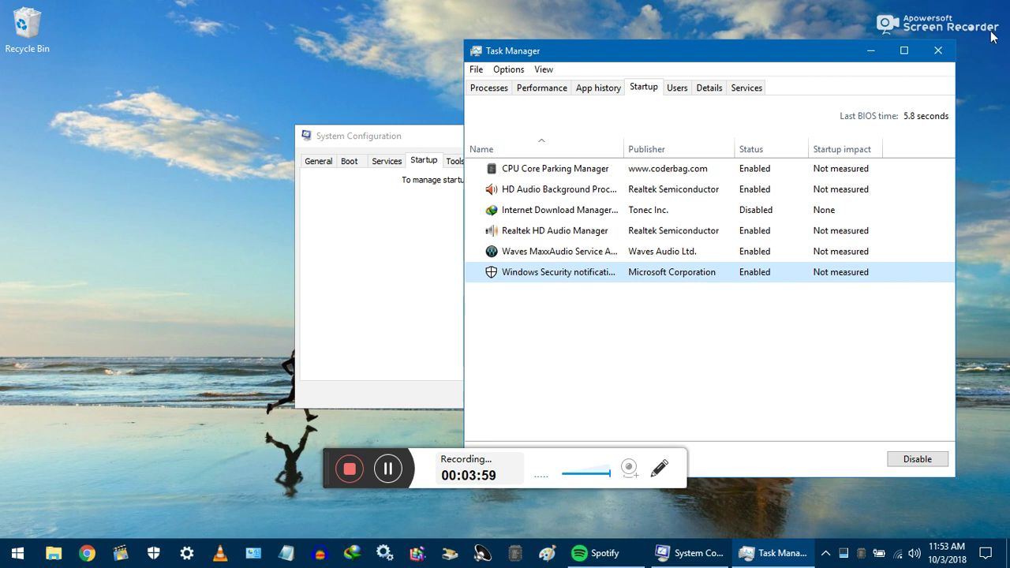
left_click(939, 50)
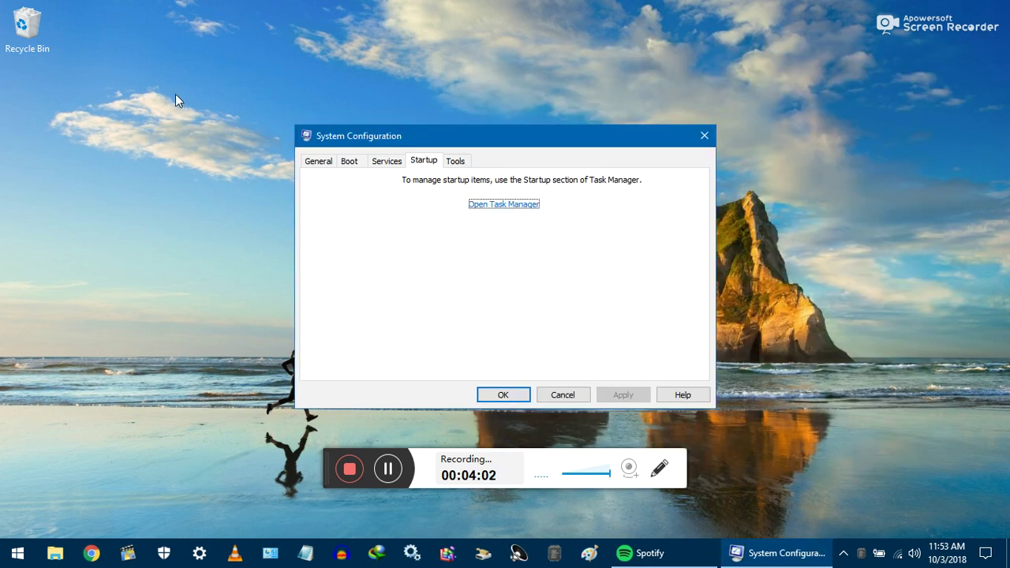
Step: Return to System Configuration's services list and switch the hiding of Microsoft services off and back on
left_click(392, 163)
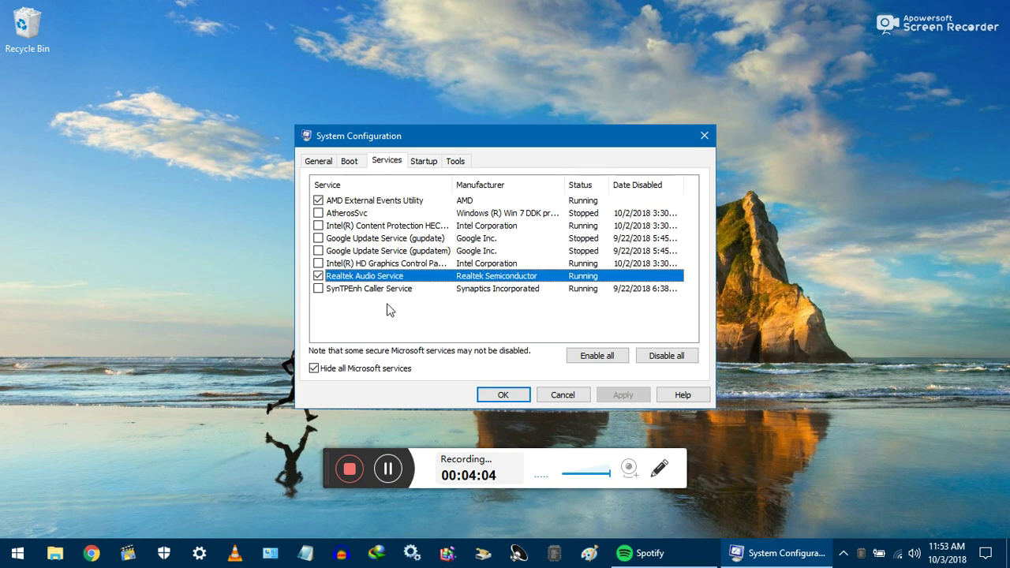
left_click(359, 369)
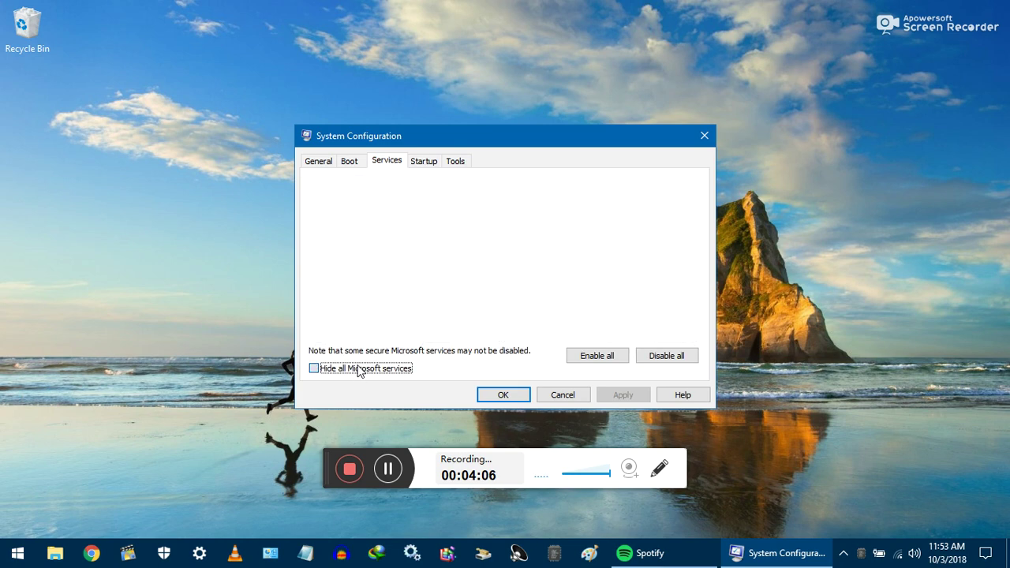
left_click(359, 368)
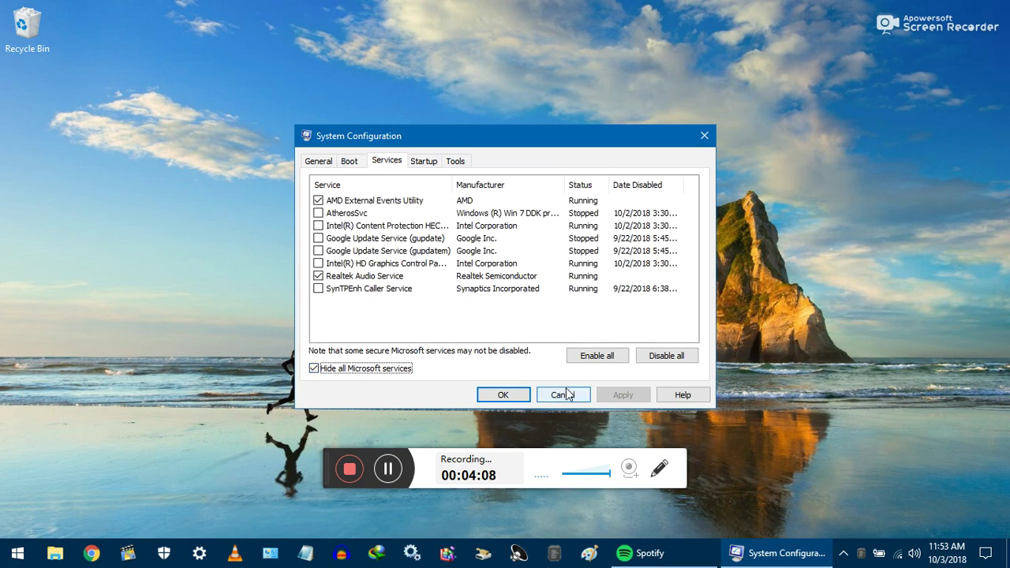
Step: Close System Configuration and apply the 100% core parking, frequency scaling and turbo boost indexes in CPU Core Parking Manager
left_click(523, 396)
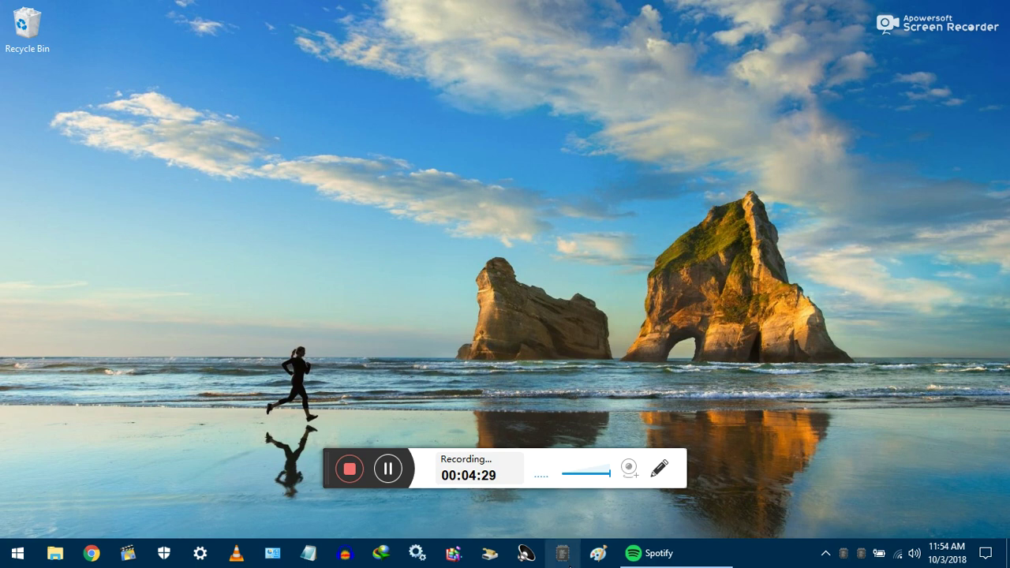
left_click(566, 557)
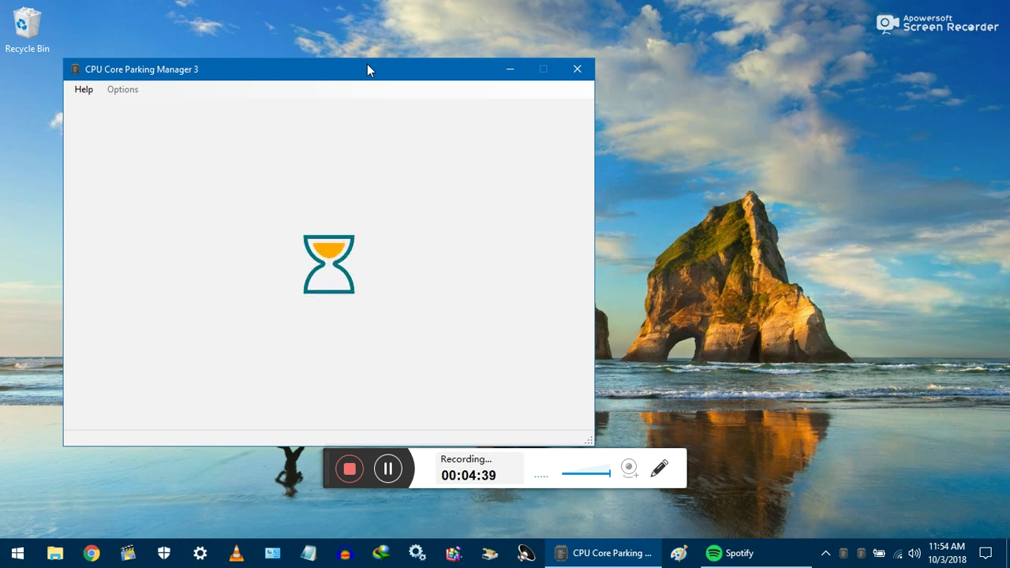
left_click_drag(367, 64, 527, 39)
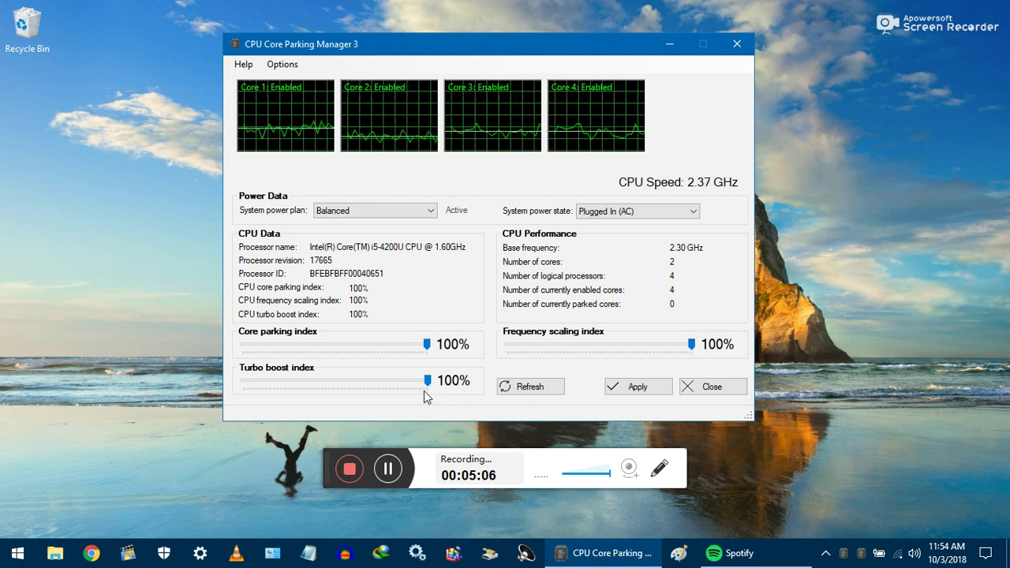
left_click(636, 387)
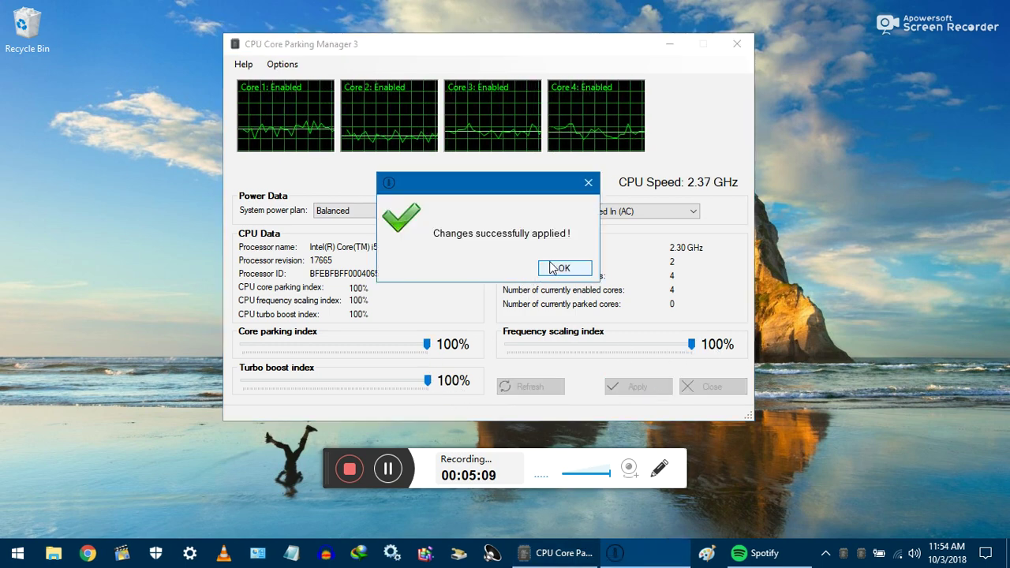
left_click(551, 270)
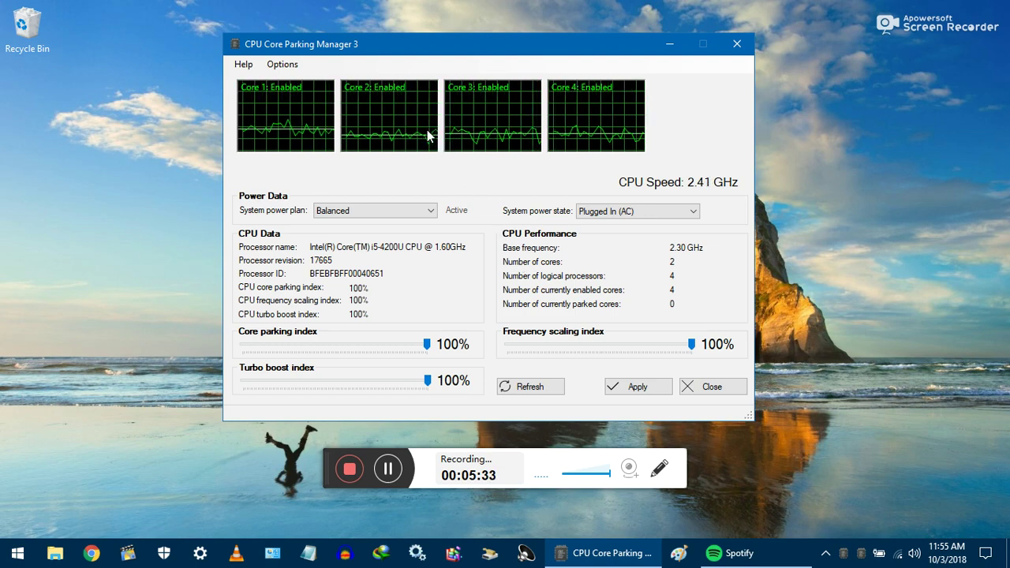
Step: Review the available system power states and power plans, choosing Plugged In (AC) and Balanced
left_click(608, 213)
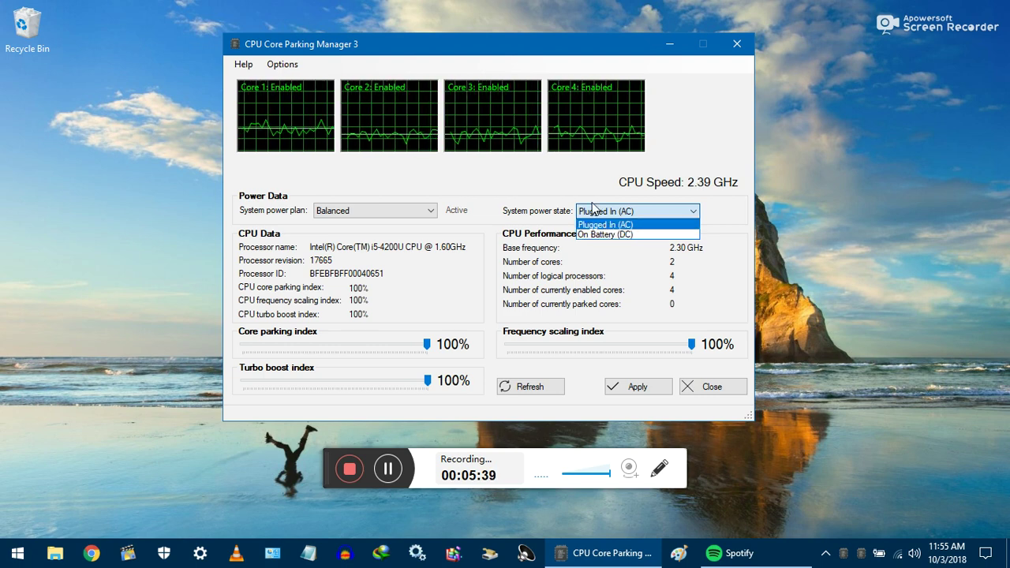
left_click(599, 224)
left_click(429, 211)
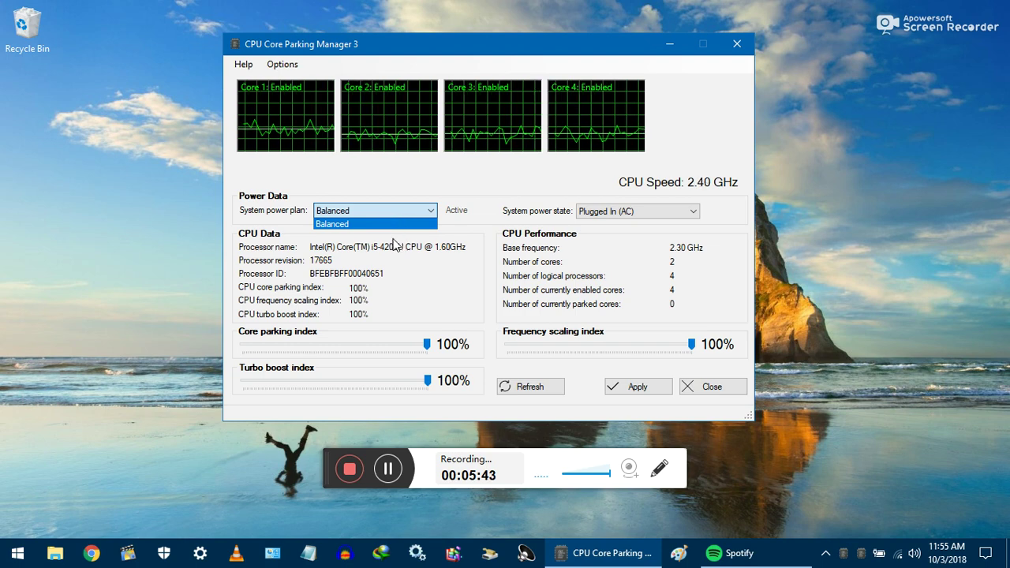
left_click(362, 213)
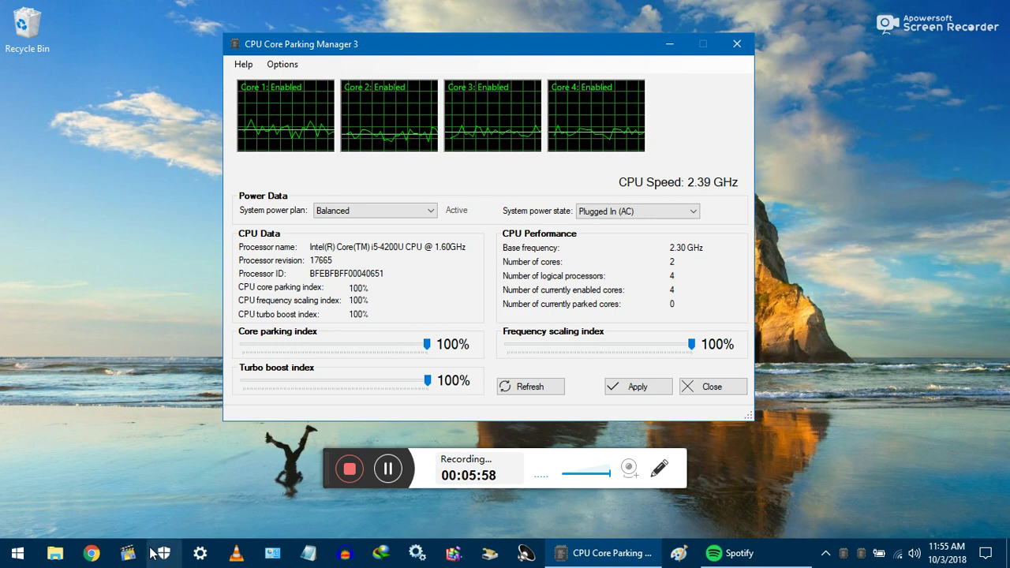
Step: Check the processor's speed in This PC's system properties, and close the System and File Explorer windows
left_click(54, 553)
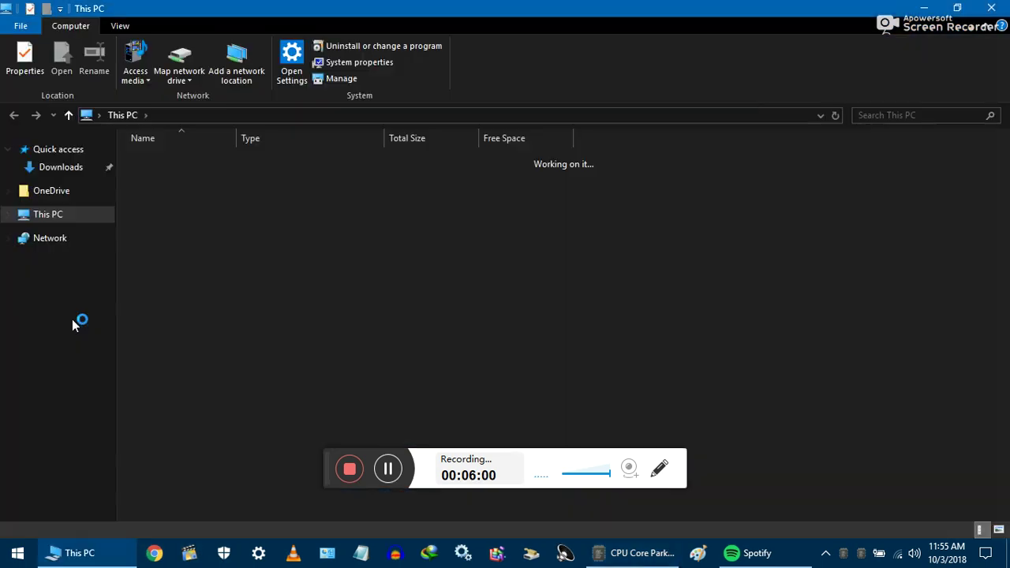
right_click(63, 214)
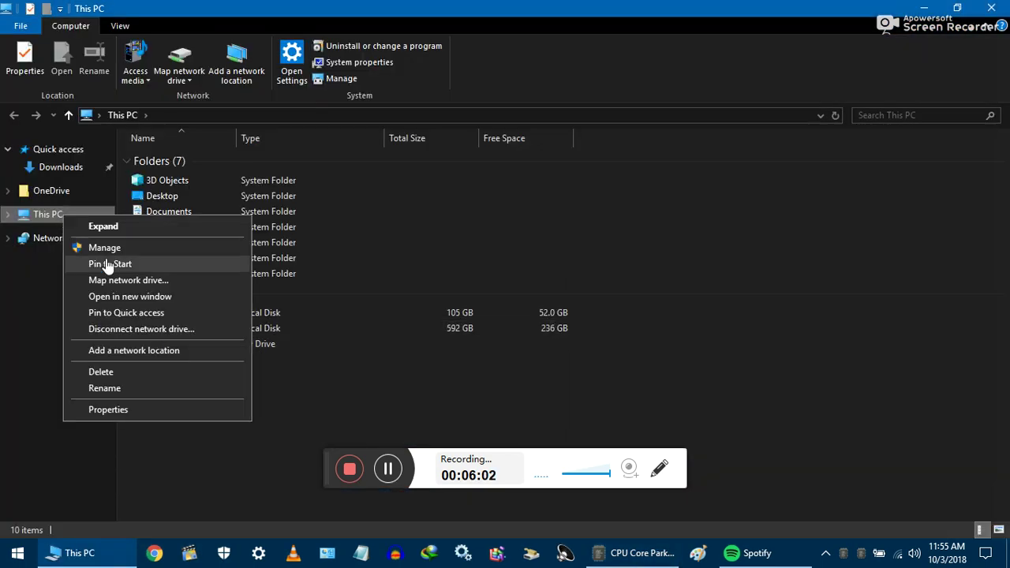
left_click(152, 411)
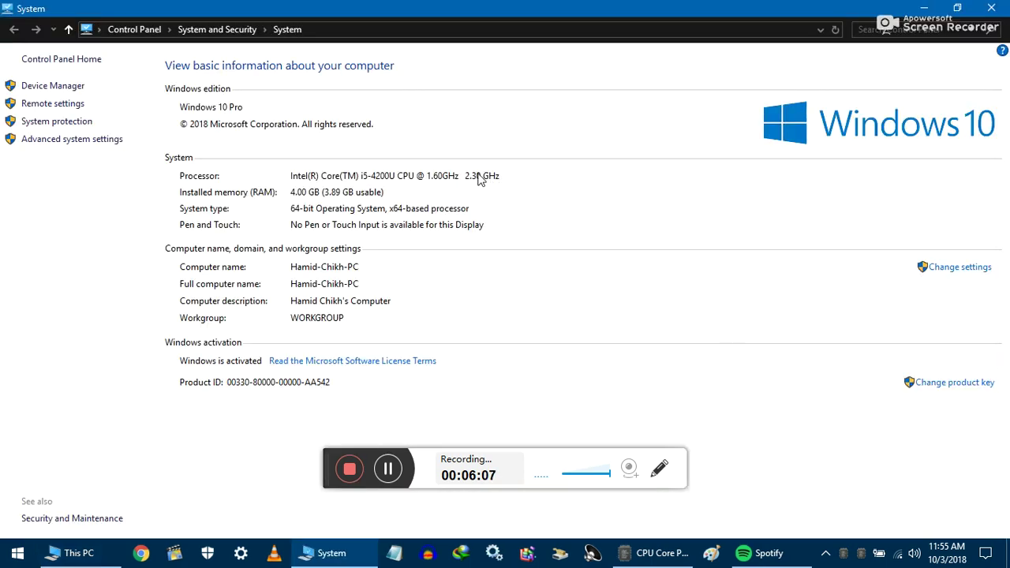
key("alt+F4")
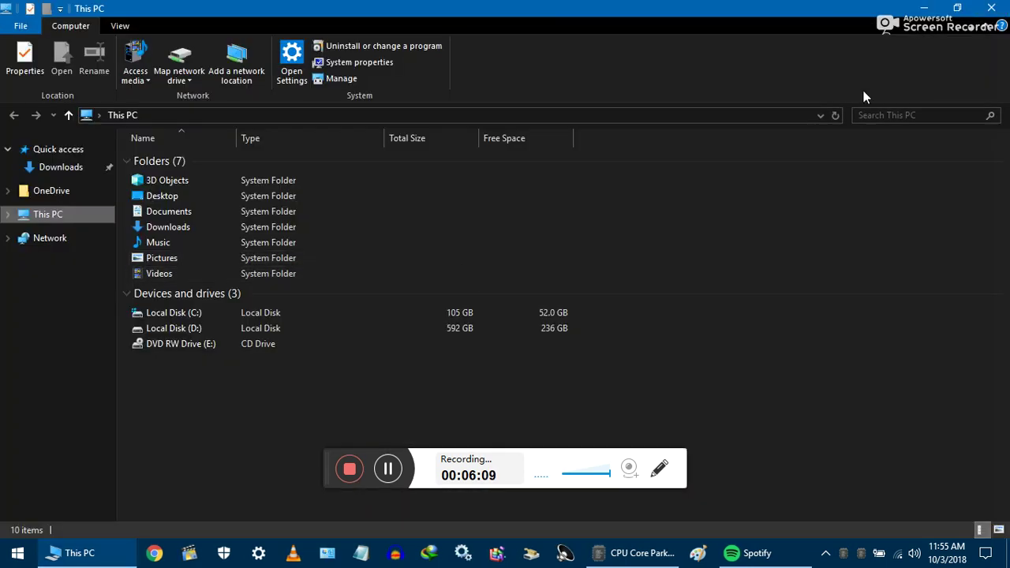
key("alt+F4")
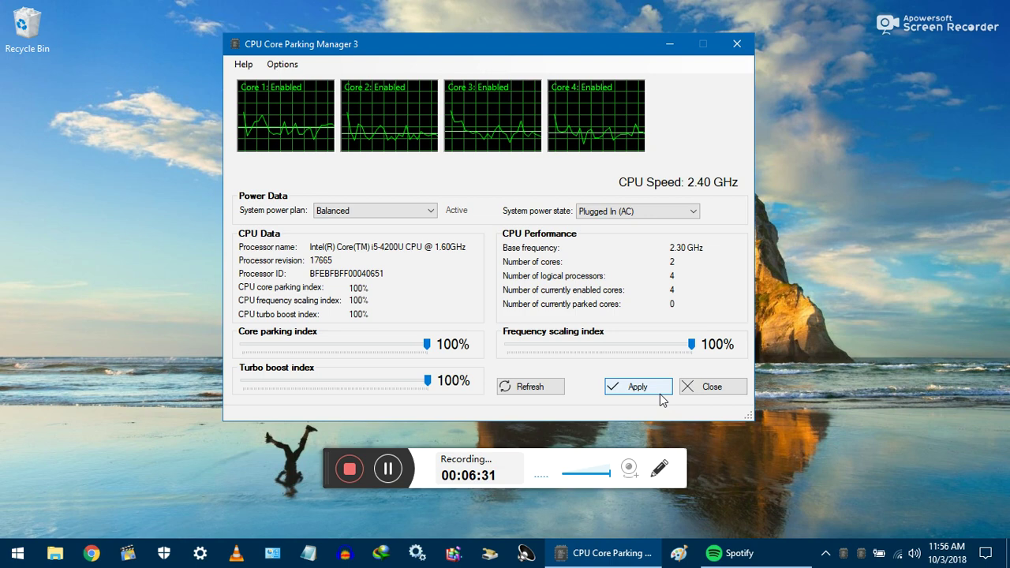
Step: Set the frequency scaling, core parking and turbo boost indexes to 100%, apply them and close CPU Core Parking Manager
left_click_drag(692, 344, 717, 365)
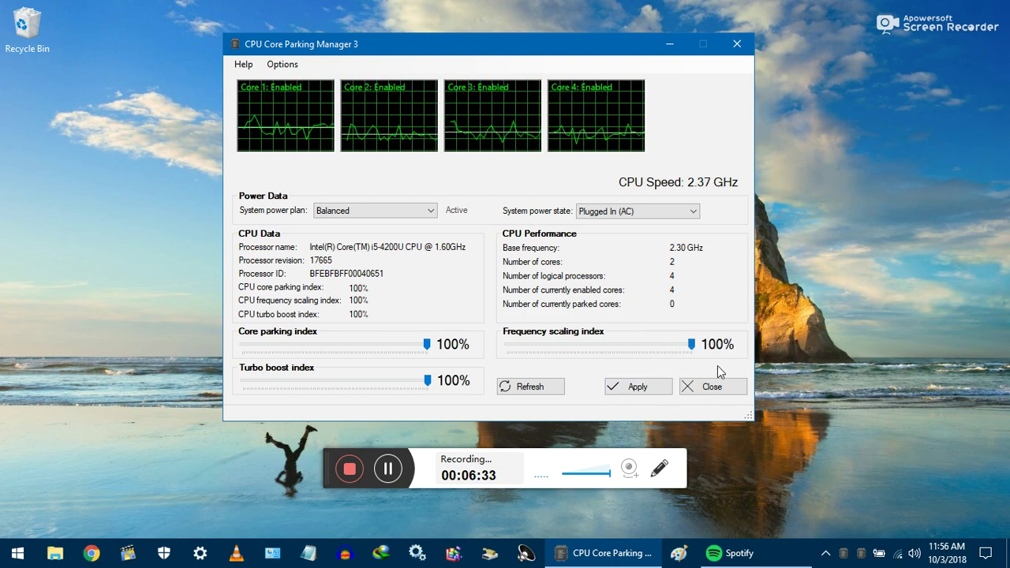
left_click_drag(427, 346, 434, 385)
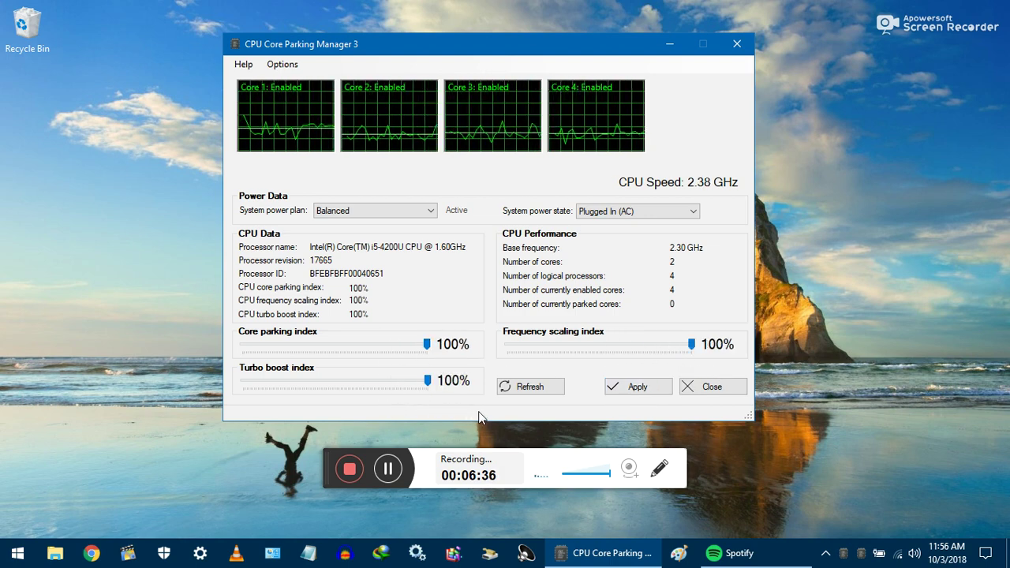
left_click(644, 387)
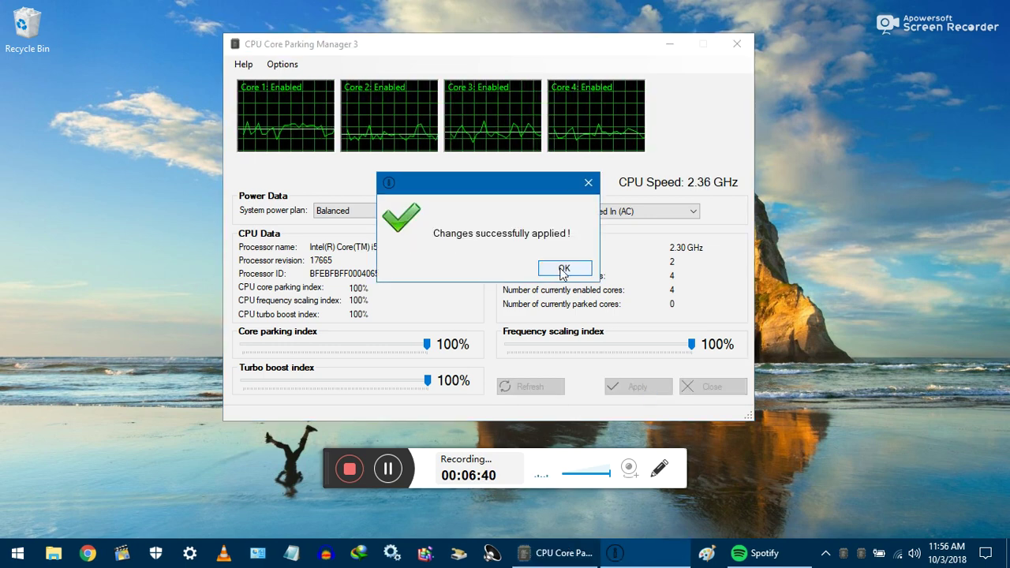
left_click(648, 268)
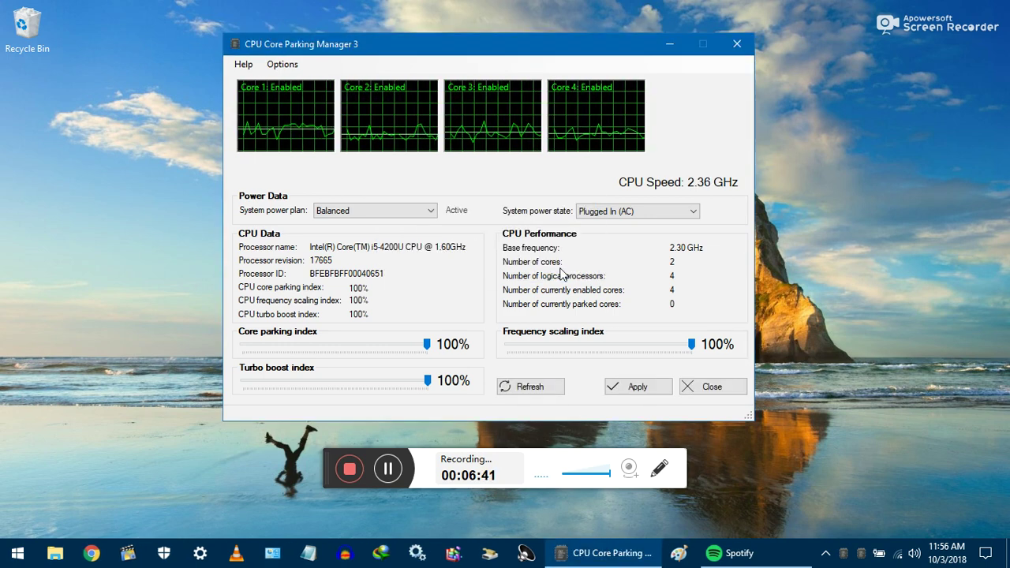
left_click(705, 388)
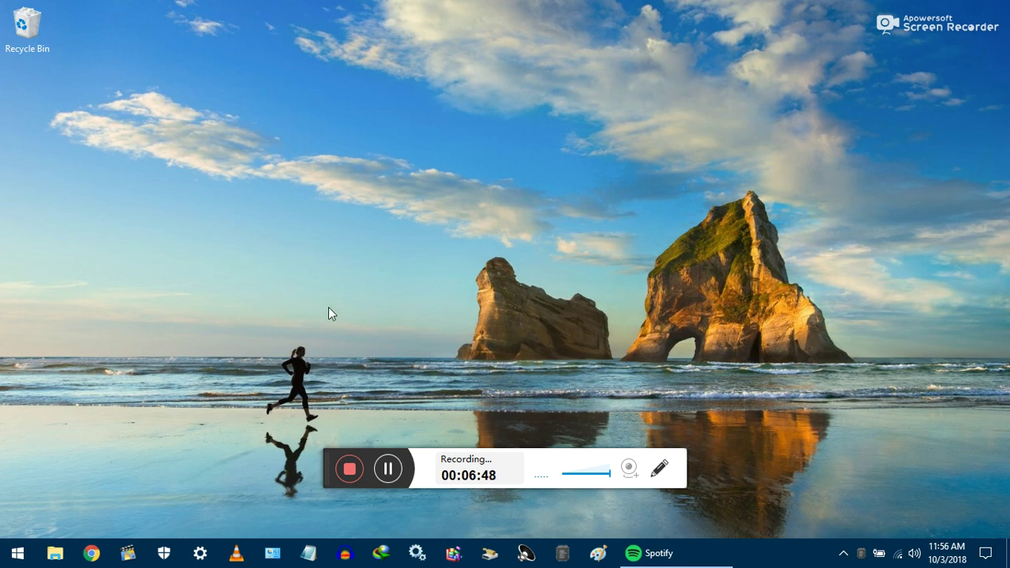
Step: Open the Privacy category of Windows Settings and view the General privacy options
left_click(200, 555)
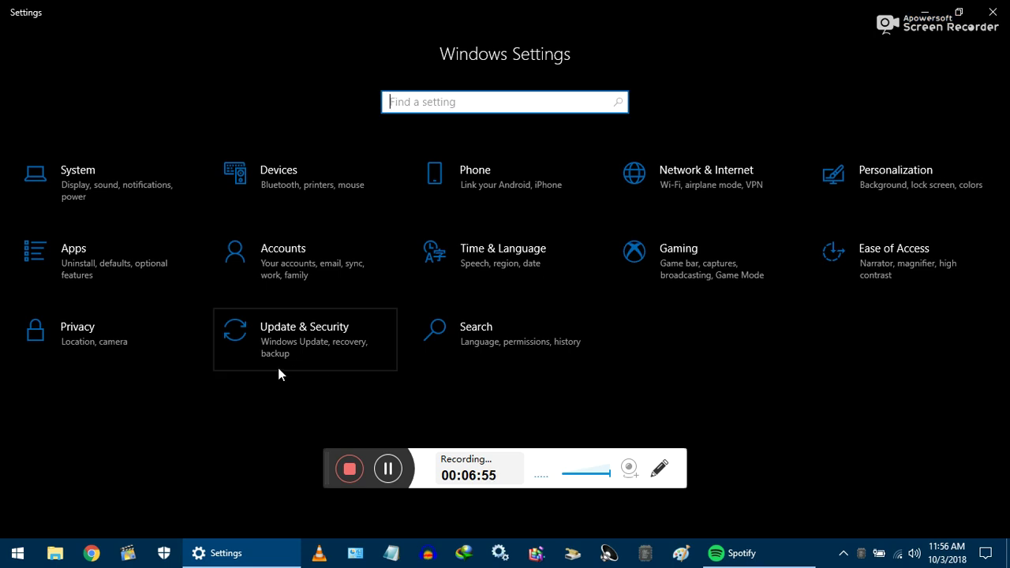
left_click(64, 331)
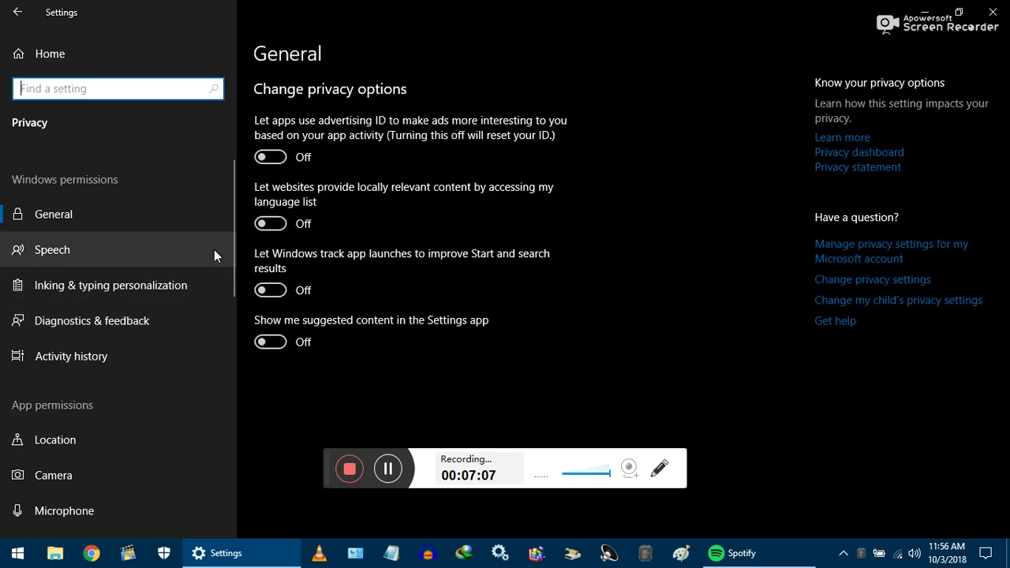
left_click(17, 12)
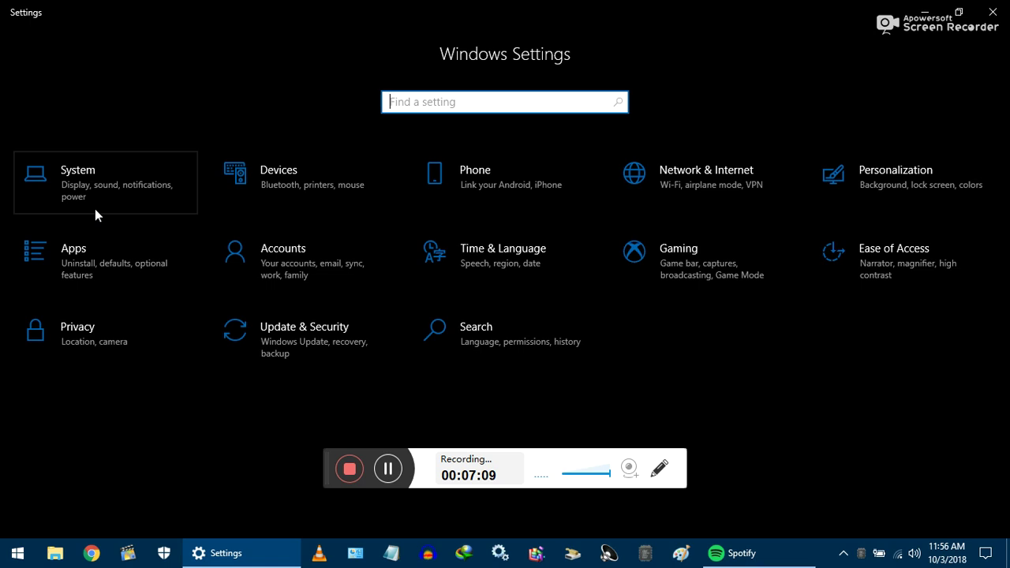
left_click(88, 353)
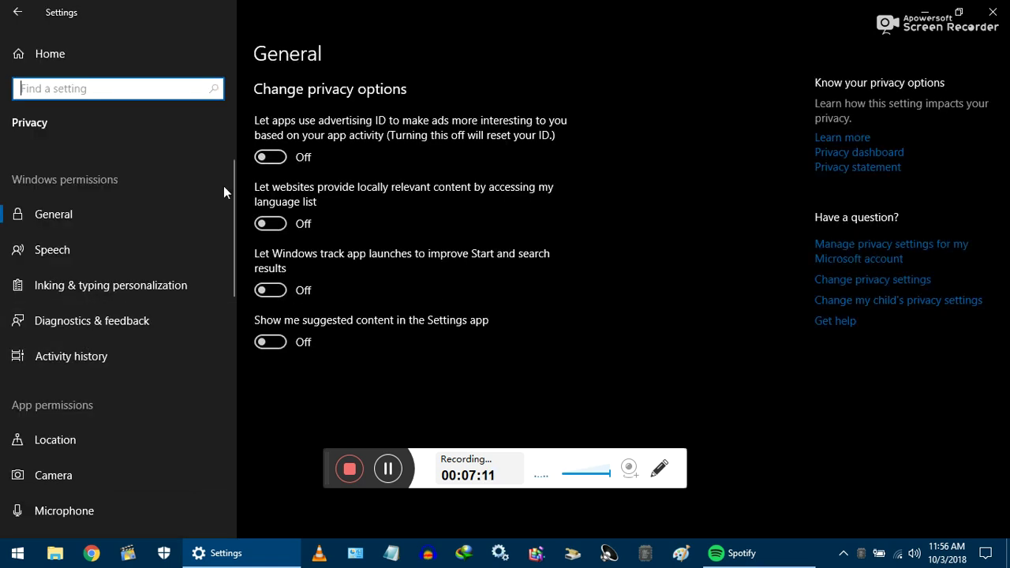
Step: Review the Speech, Inking & typing personalization, Diagnostics & feedback and Activity history privacy settings
left_click(147, 251)
left_click(139, 289)
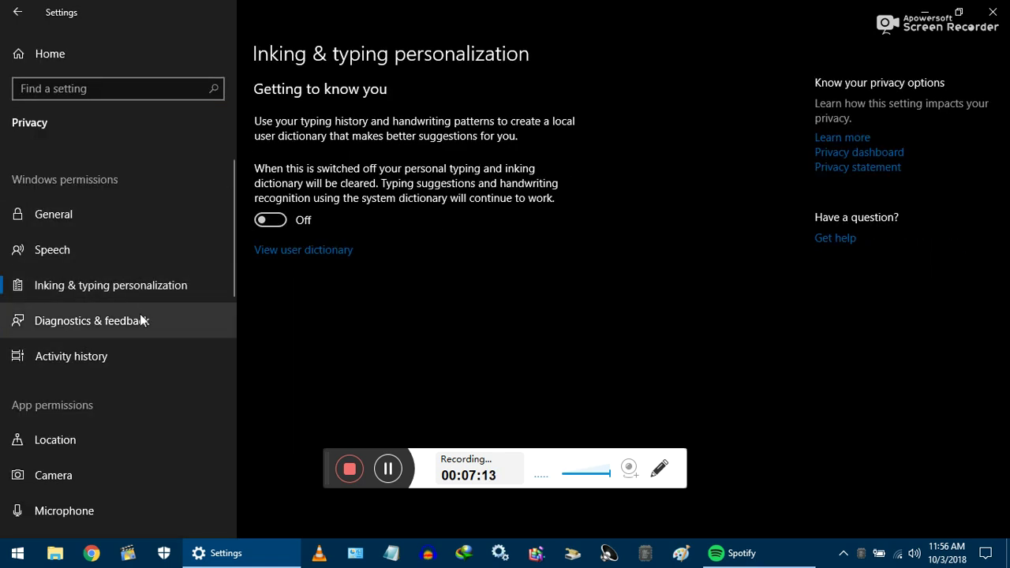
left_click(141, 321)
left_click(130, 354)
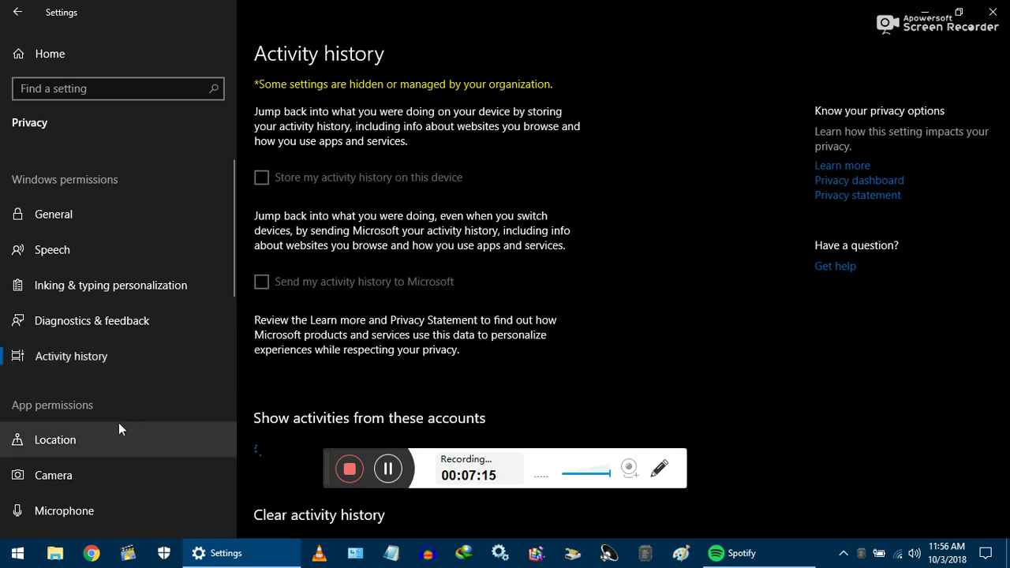
Step: Examine the Location, Camera and Microphone permissions, including which apps can access the camera and microphone
left_click(97, 433)
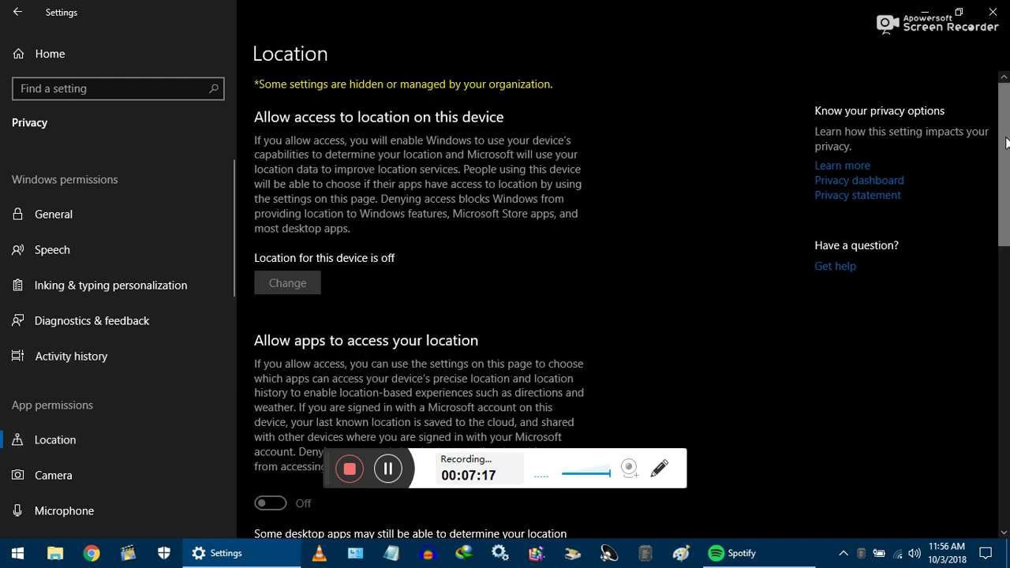
scroll(1008, 184, "down", 2)
left_click(160, 476)
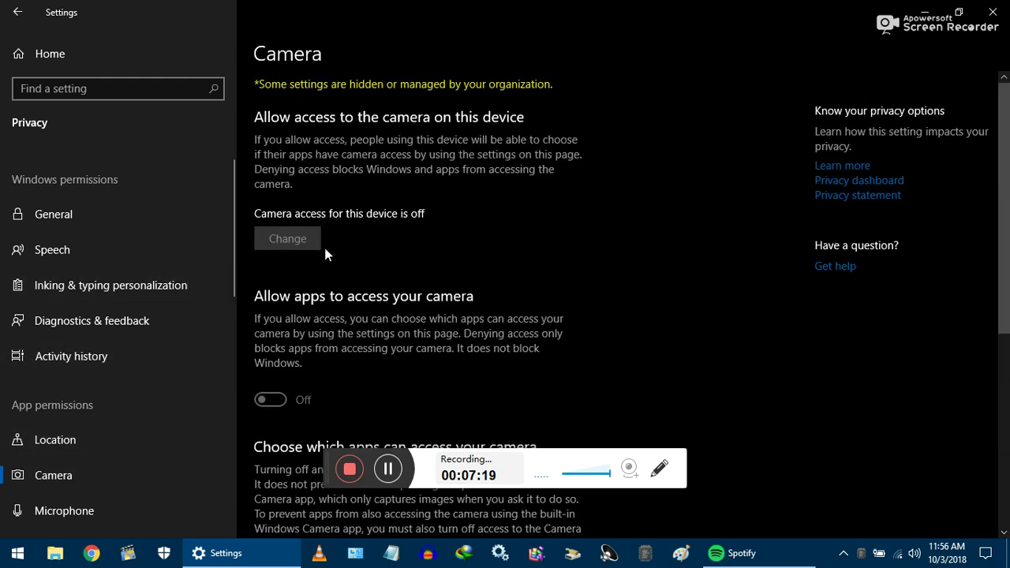
left_click_drag(1006, 207, 1009, 332)
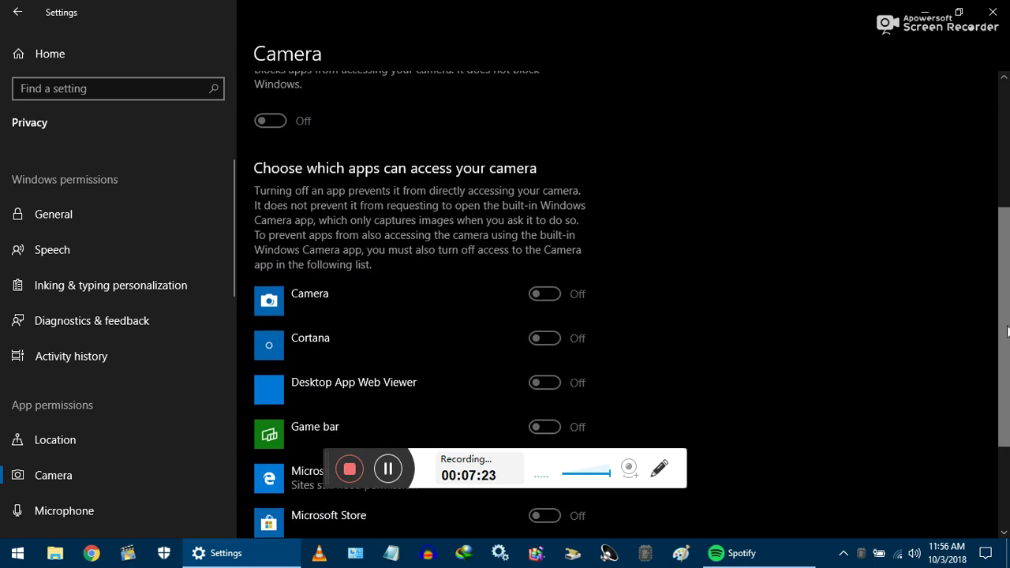
left_click(102, 511)
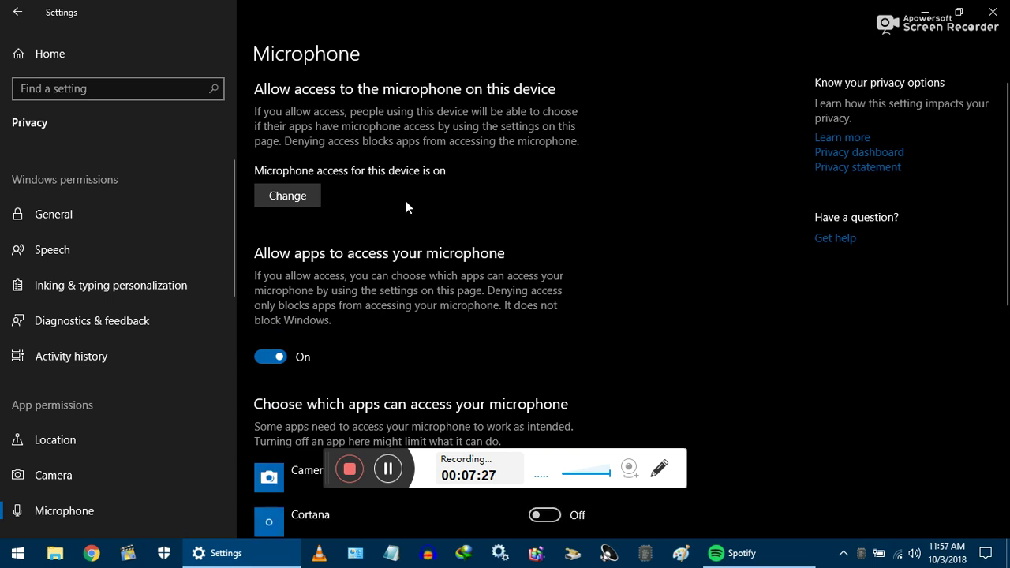
left_click_drag(1006, 186, 1007, 247)
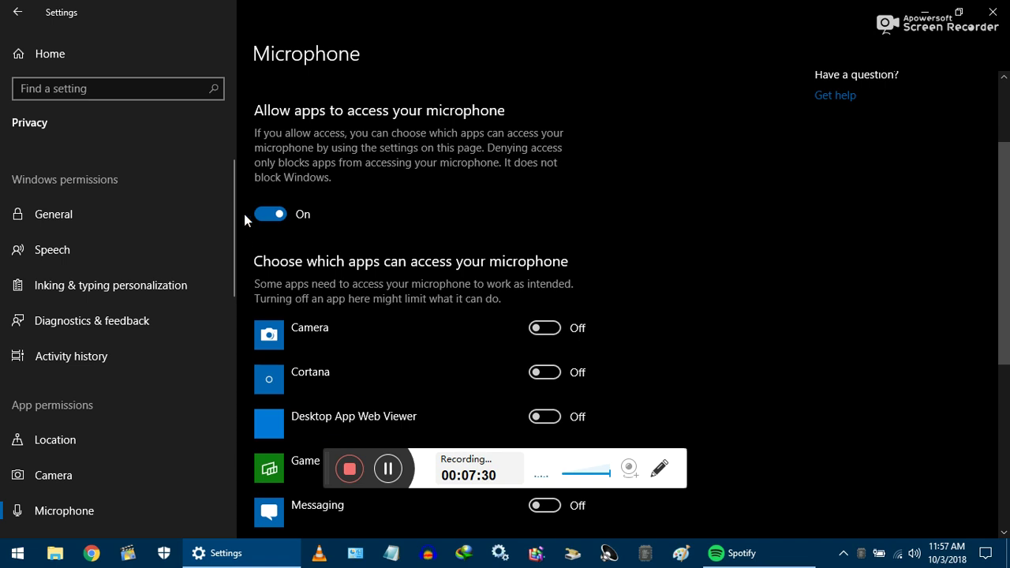
Step: Check the Contacts and Tasks app permissions
left_click_drag(232, 218, 234, 344)
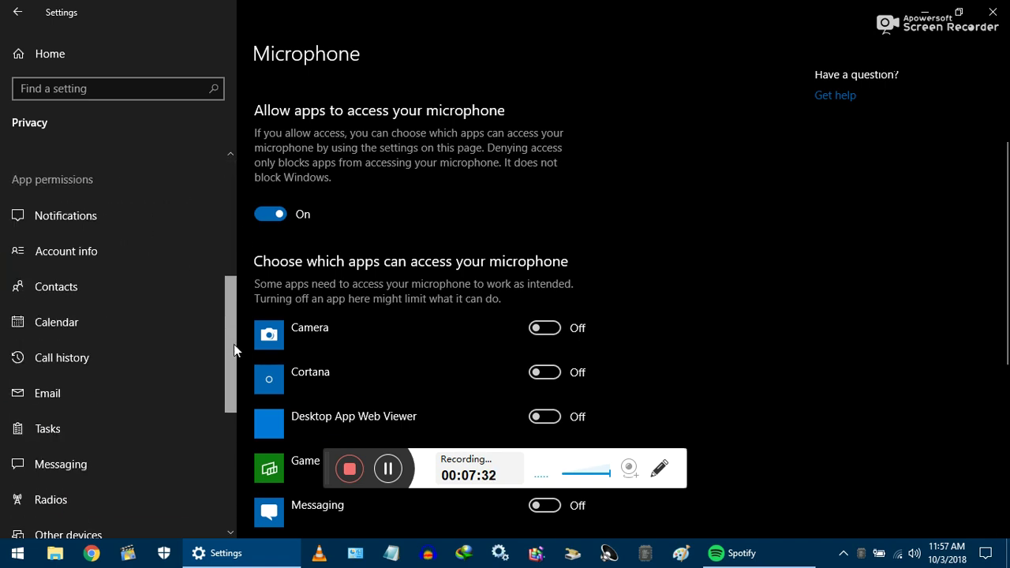
left_click(88, 280)
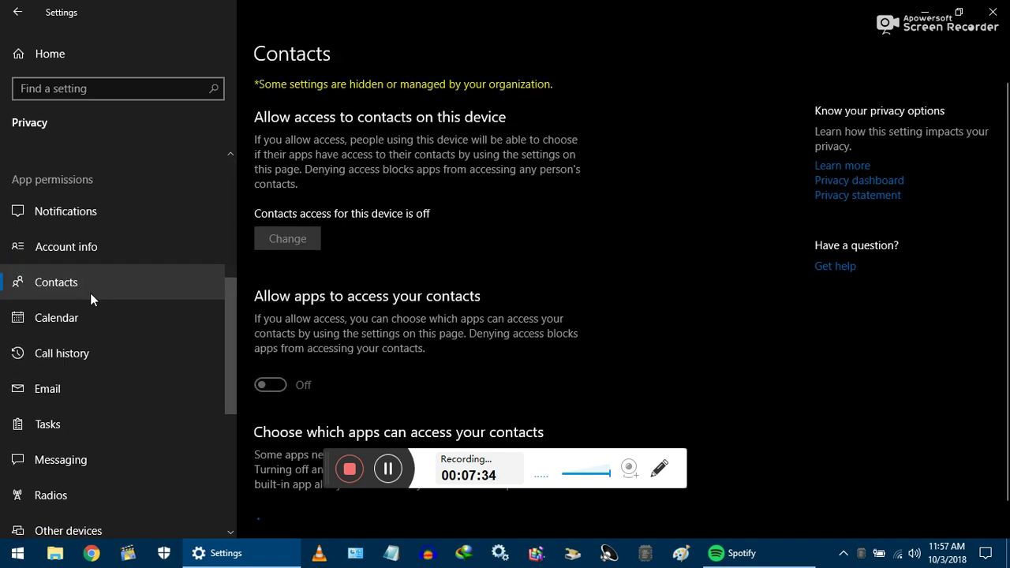
left_click(96, 426)
Step: Examine the Background apps and App diagnostics permissions and their per-app access options
left_click_drag(232, 338, 234, 404)
left_click(104, 387)
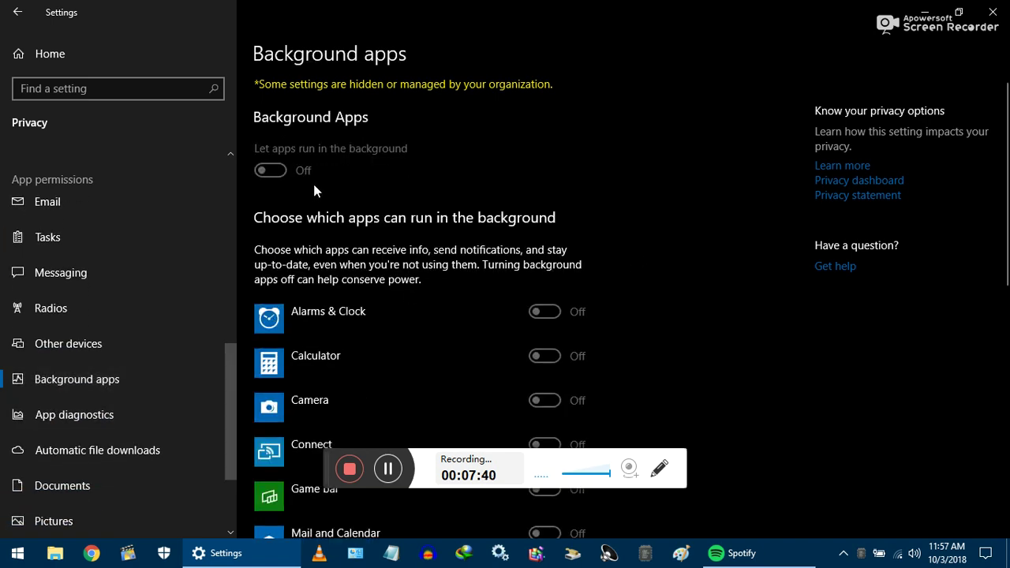
mouse_move(1008, 126)
left_mouse_down()
mouse_move(1008, 377)
mouse_move(1006, 127)
left_mouse_up()
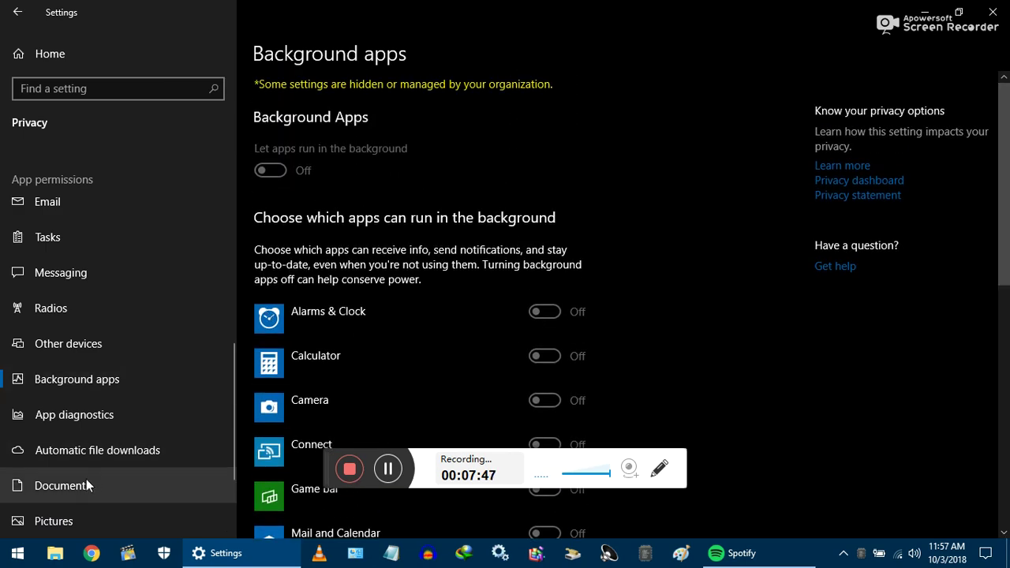
left_click(61, 419)
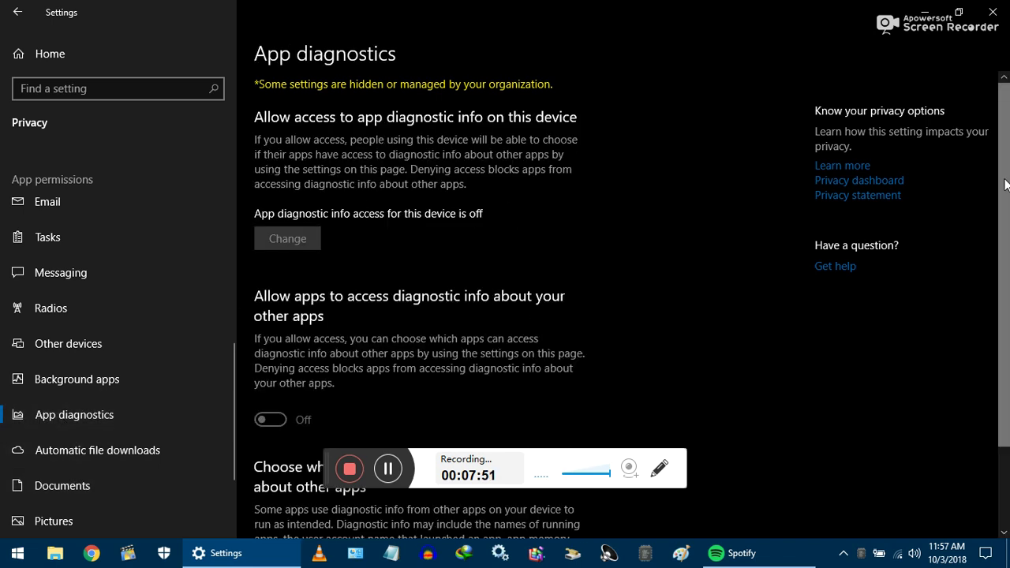
scroll(241, 316, "down", 3)
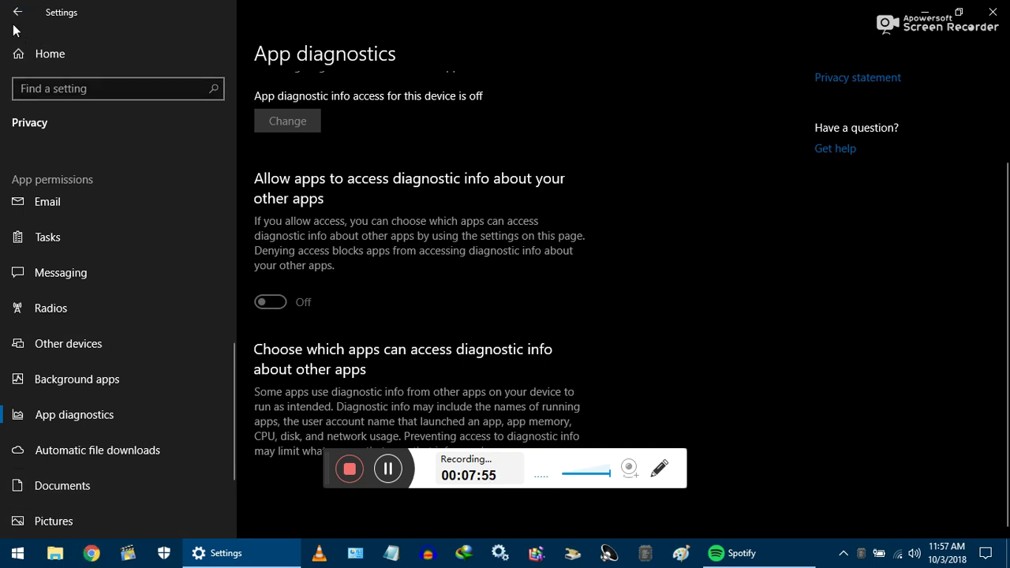
Step: Review the Tasks, Messaging, Radios and Other devices app permissions and return to the Windows Settings home page
left_click(76, 229)
left_click(74, 273)
left_click(77, 310)
left_click(88, 348)
left_click(29, 60)
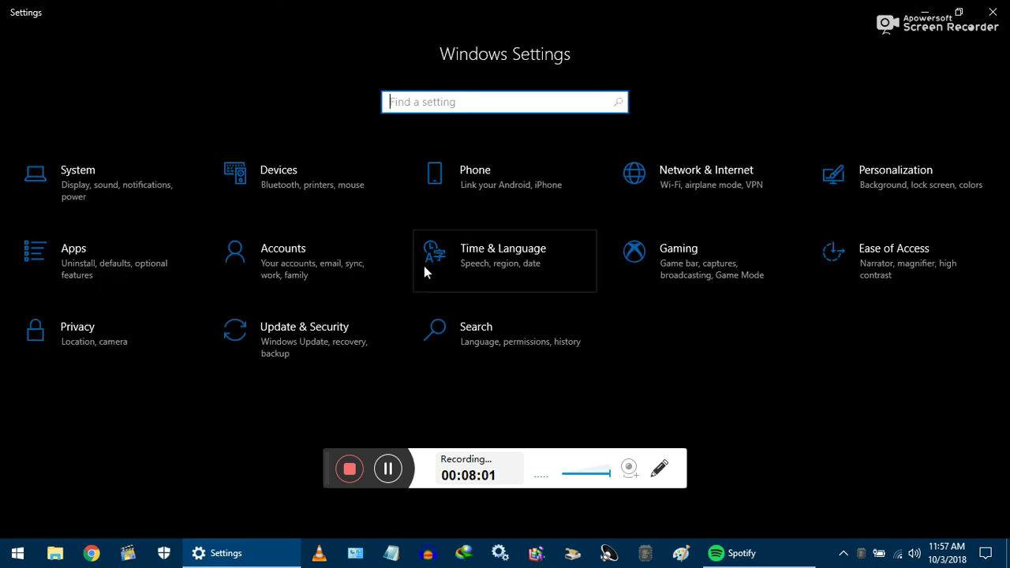
Step: Examine the System settings for Notifications & actions and for Storage, including Storage sense
left_click(51, 190)
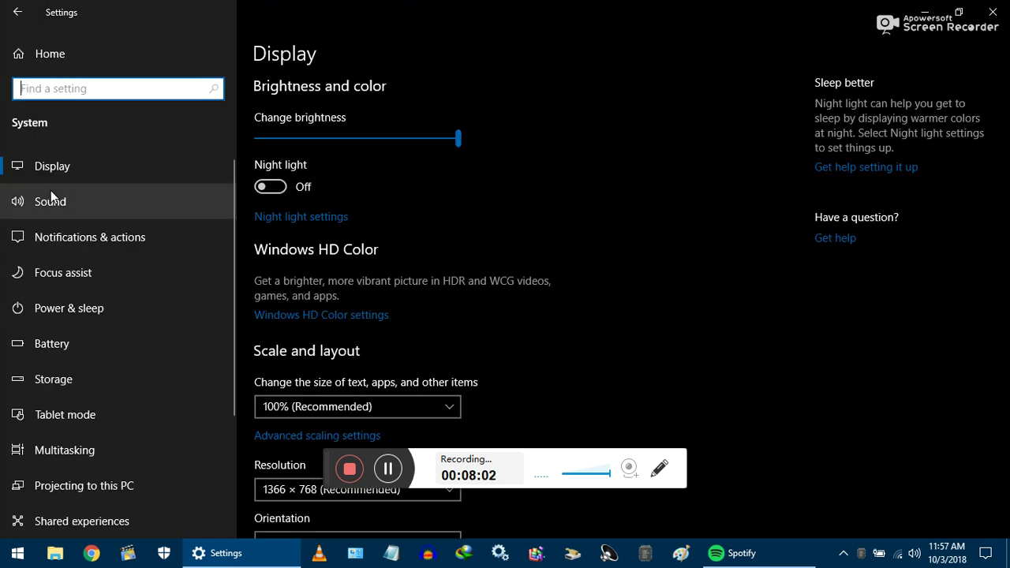
left_click(88, 244)
left_click_drag(1007, 162, 1008, 201)
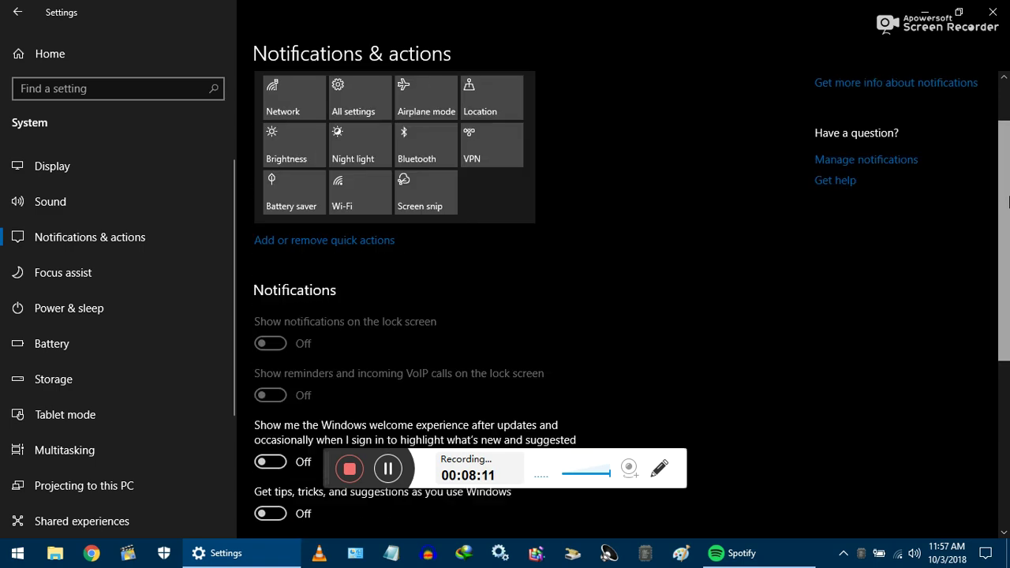
left_click(90, 396)
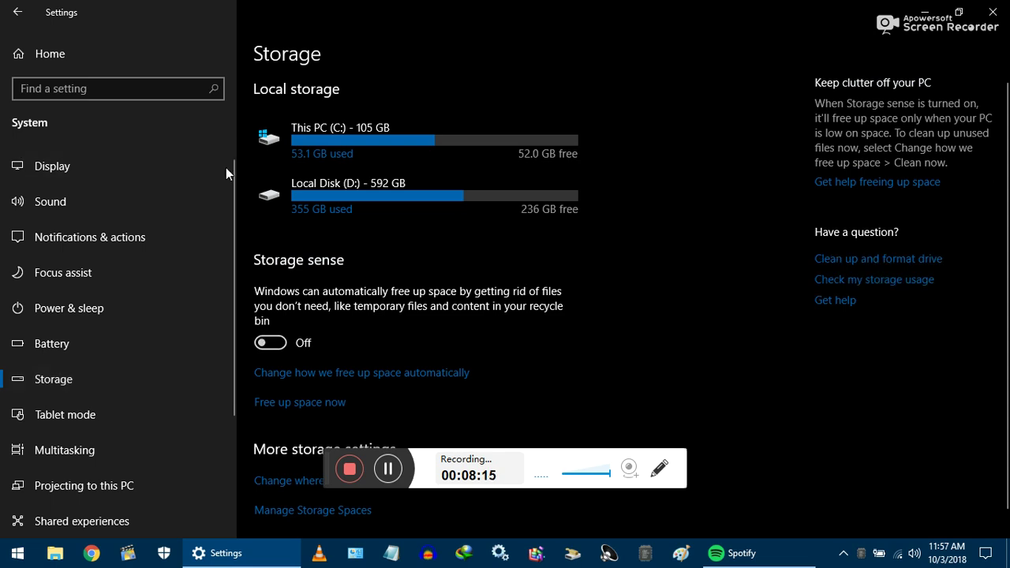
Step: Check the Shared experiences and Clipboard settings in the System category
left_click_drag(232, 191, 232, 330)
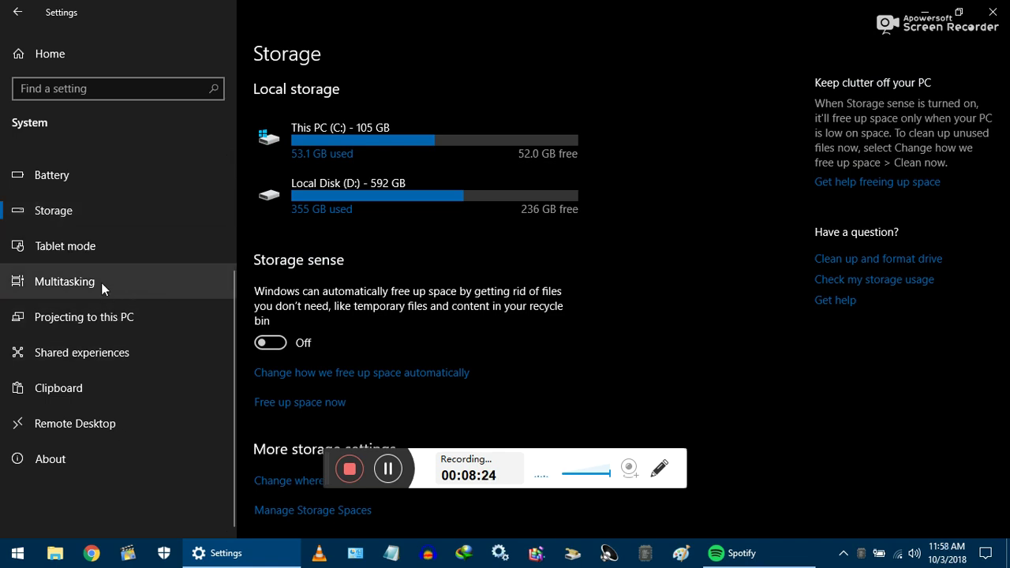
left_click(119, 351)
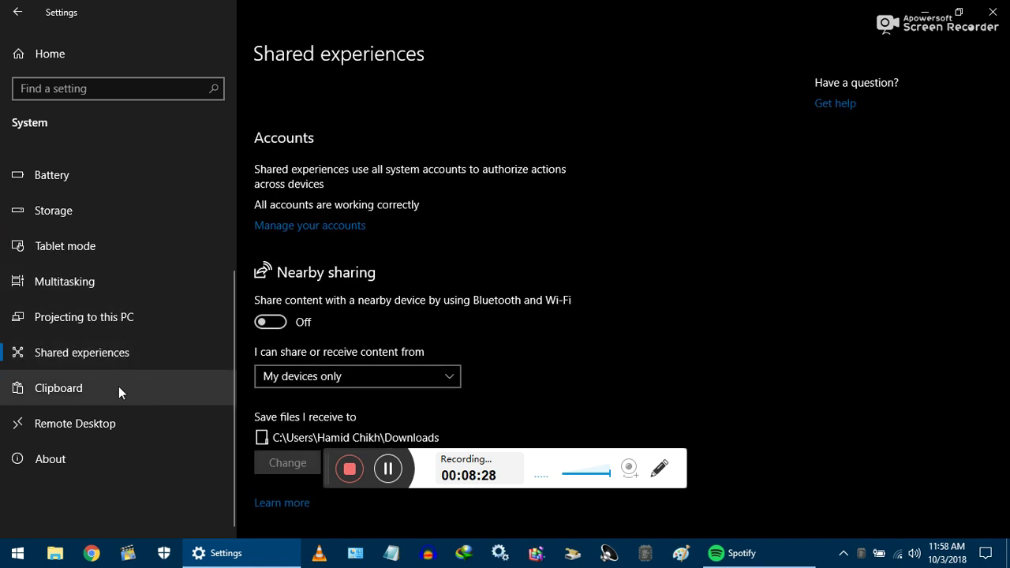
left_click(118, 386)
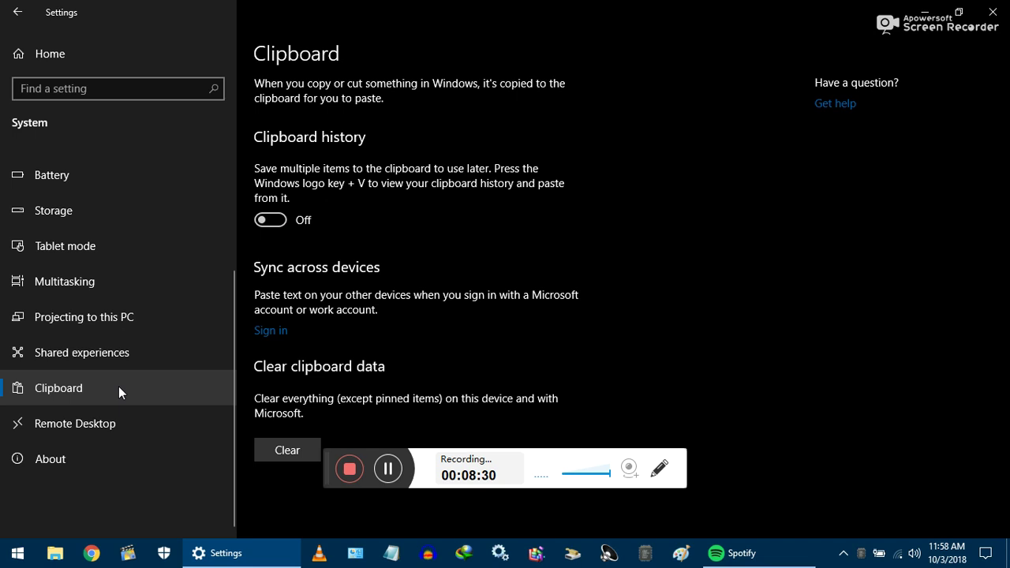
left_click(113, 454)
left_click(71, 394)
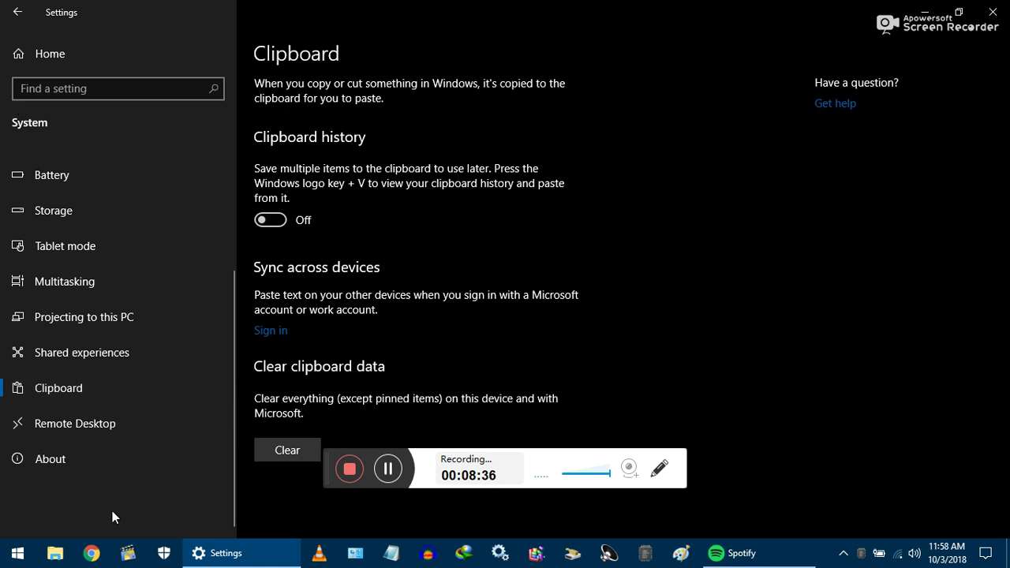
Step: Examine the device and Windows specifications on the About page, and close Settings
left_click(60, 459)
scroll(422, 321, "down", 3)
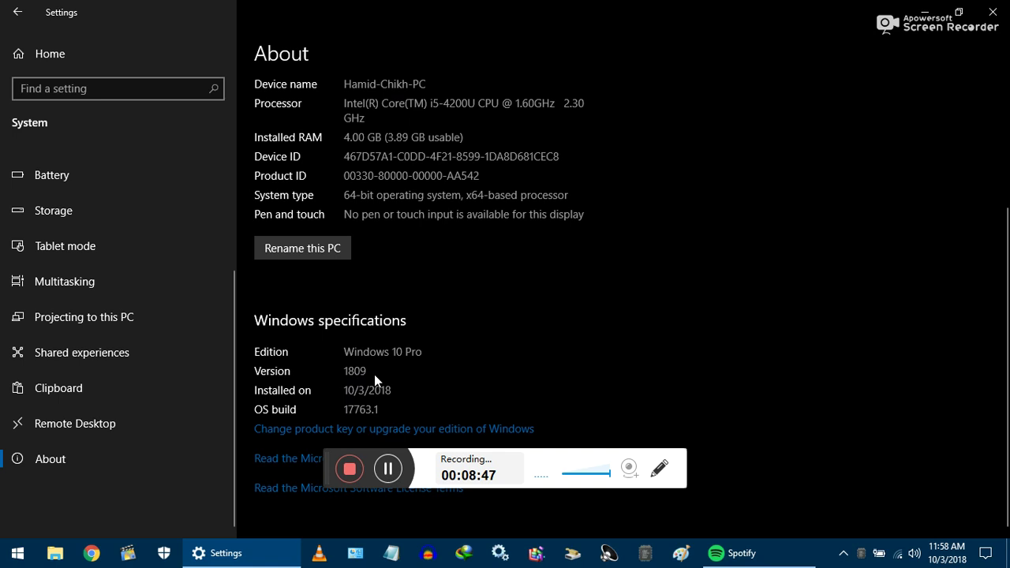
scroll(1006, 337, "up", 3)
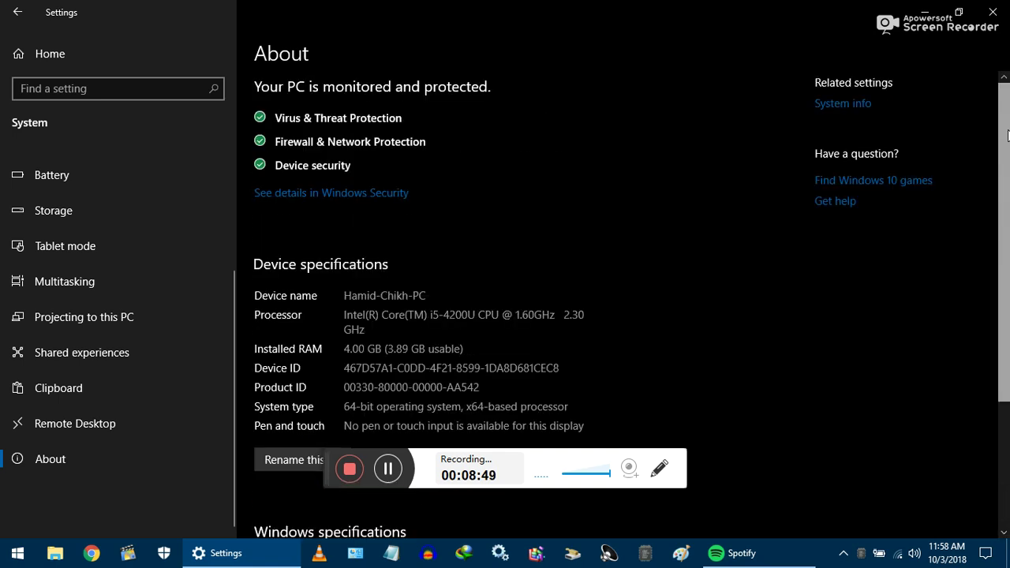
left_click(18, 13)
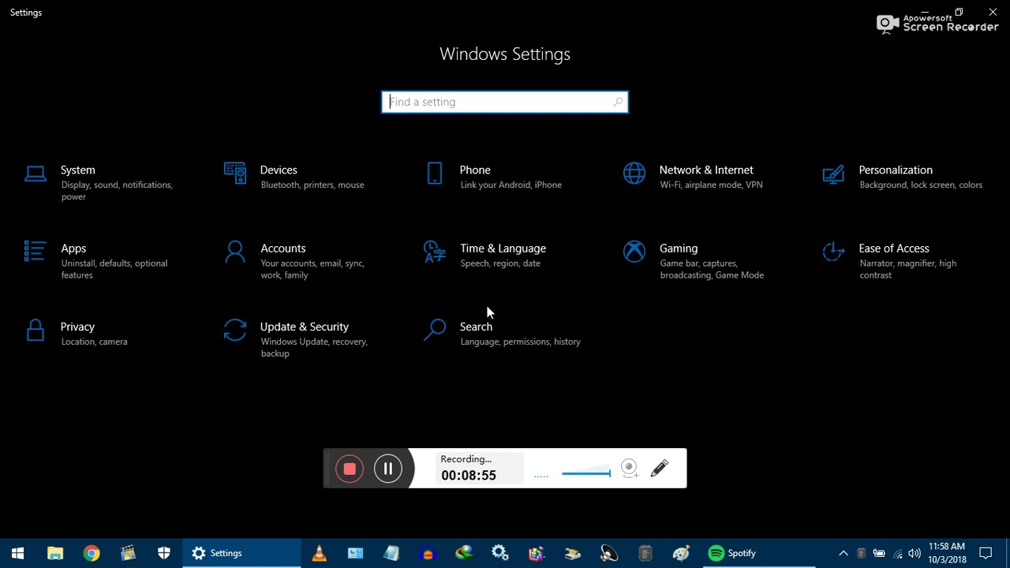
left_click(993, 12)
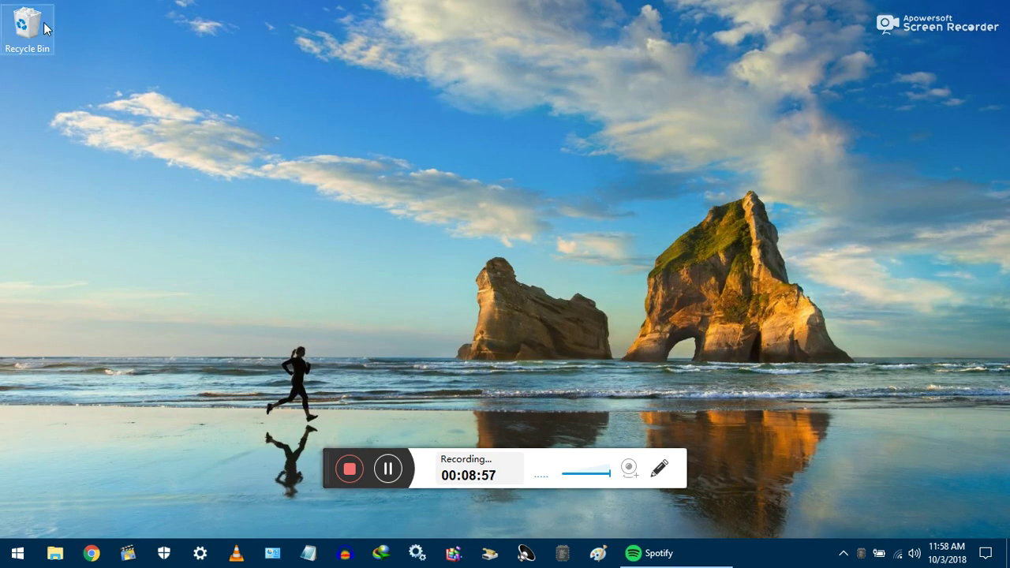
Step: Open this PC's system properties and check the System Protection status of drives C: and D:
left_click(55, 553)
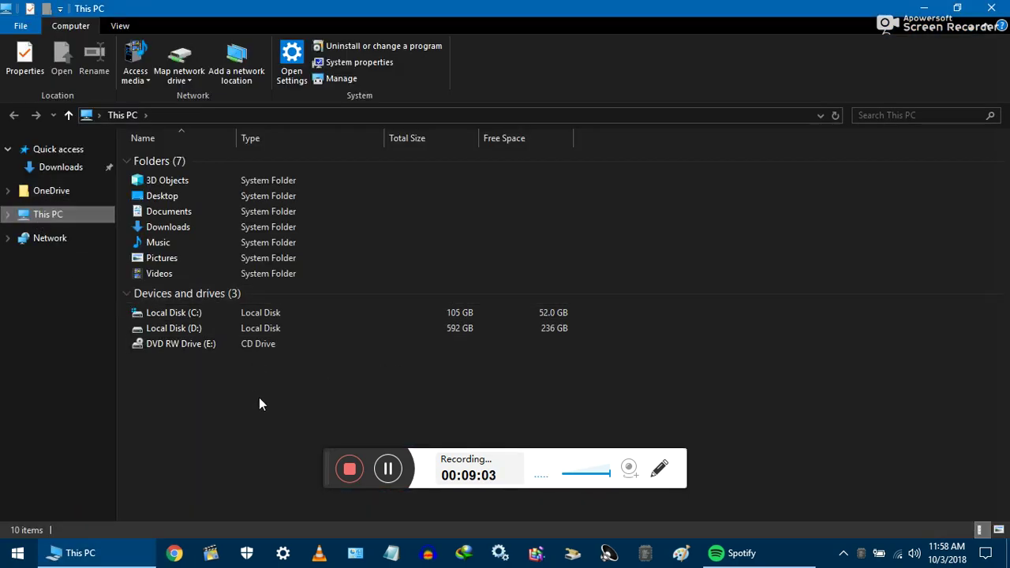
right_click(275, 414)
left_click(331, 406)
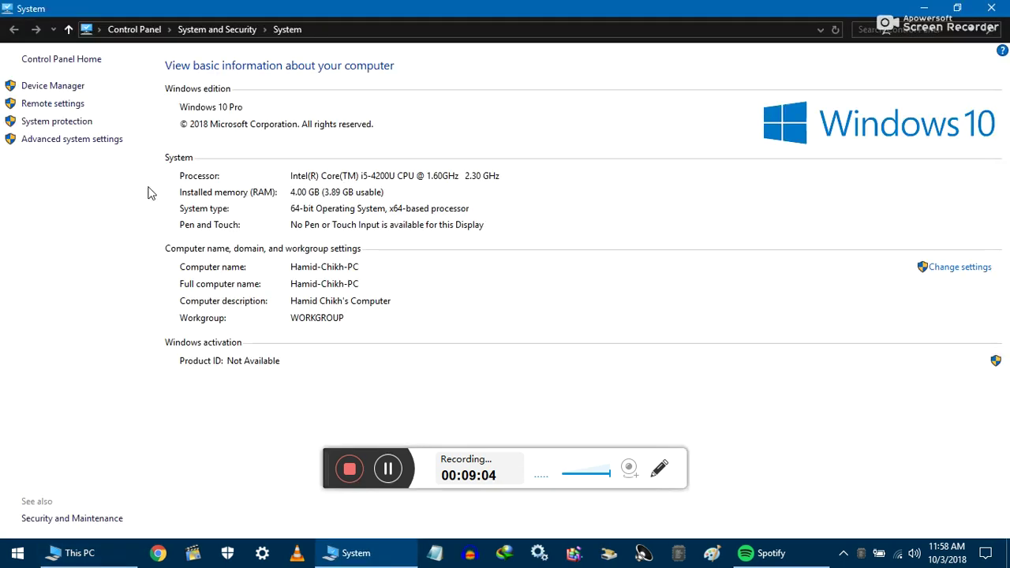
left_click(68, 123)
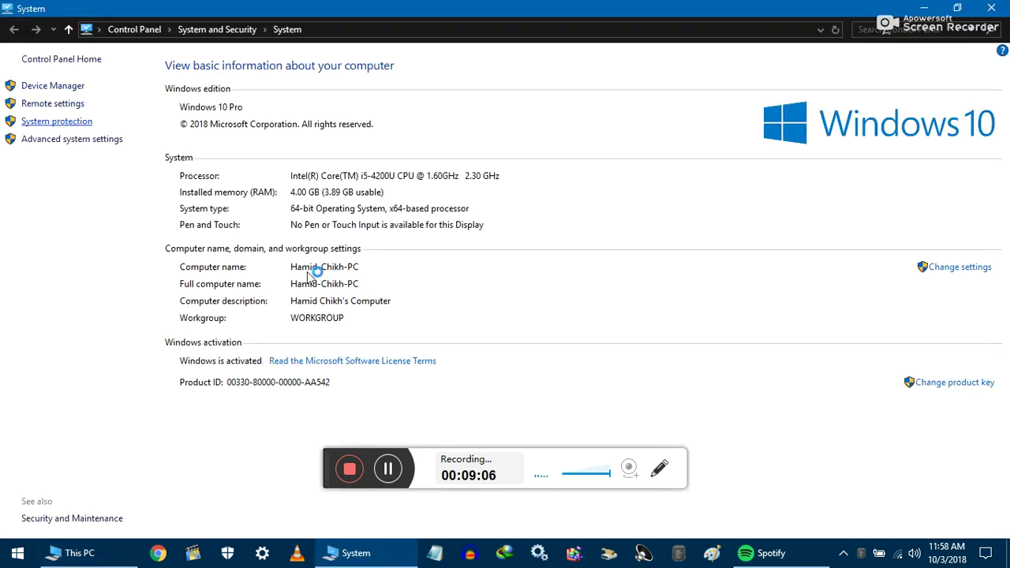
left_click(209, 227)
left_click(219, 238)
left_click(213, 227)
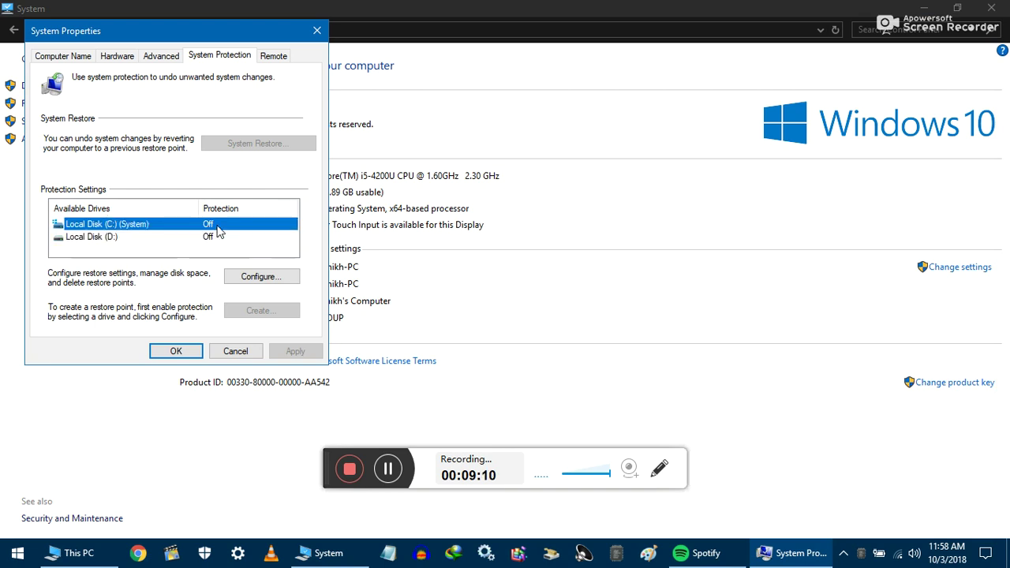
Step: Examine the Visual Effects choices and the Advanced page of Performance Options
left_click(174, 59)
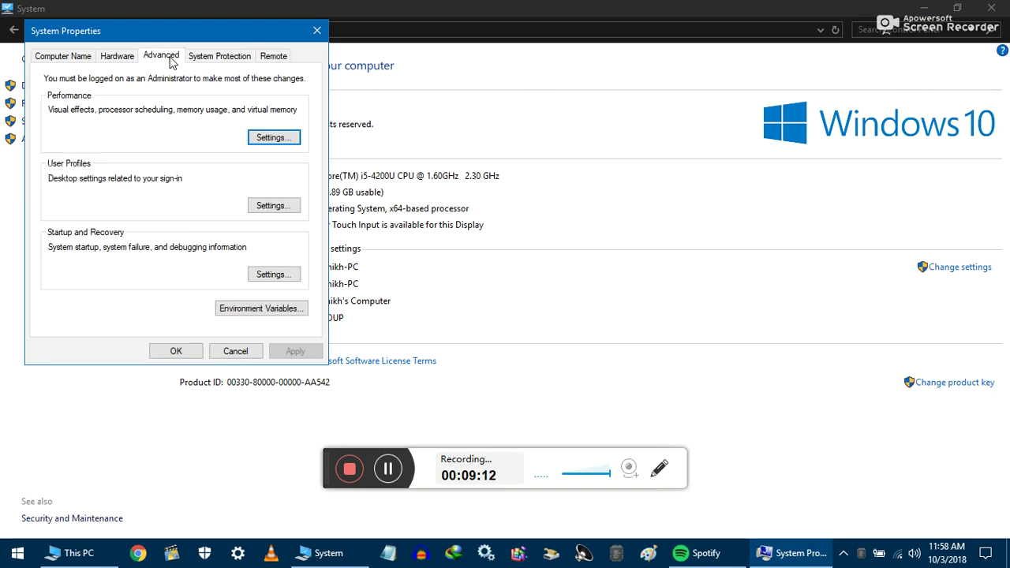
left_click(276, 139)
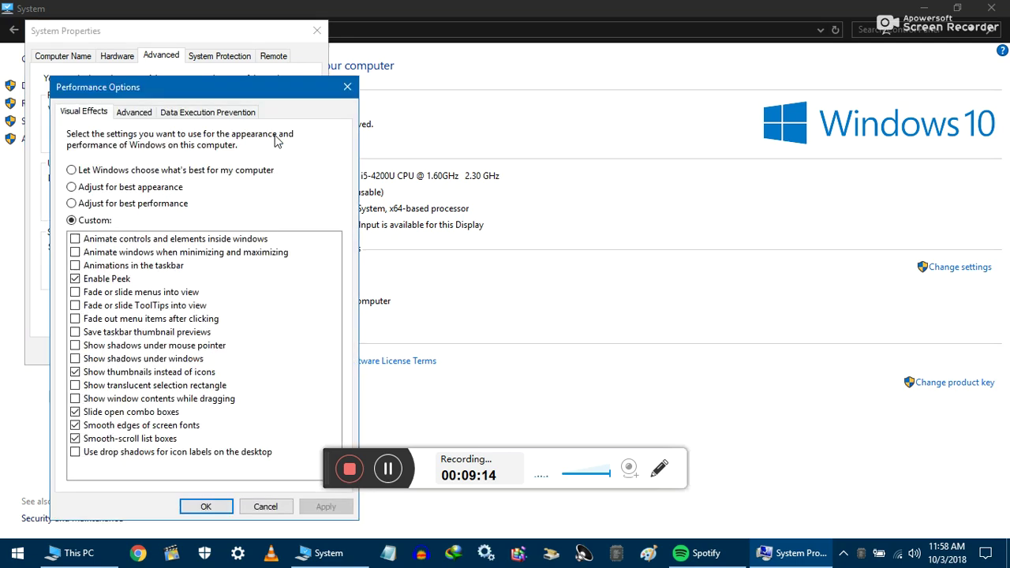
left_click(131, 112)
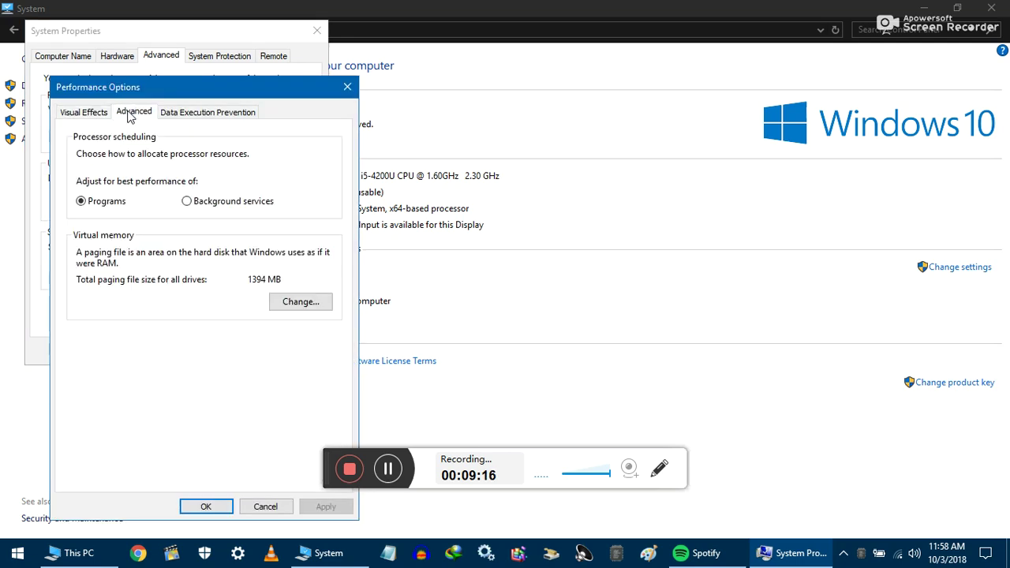
Step: Inspect the custom initial and maximum paging file sizes for drive C:, and leave Virtual Memory and Performance Options without changes
left_click(304, 308)
left_click_drag(254, 127, 443, 104)
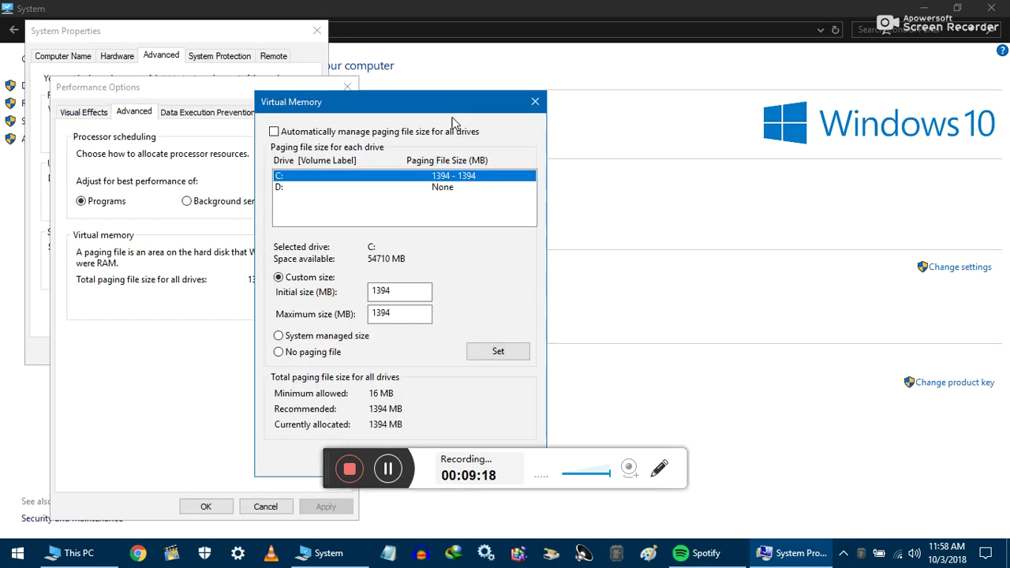
left_click(403, 298)
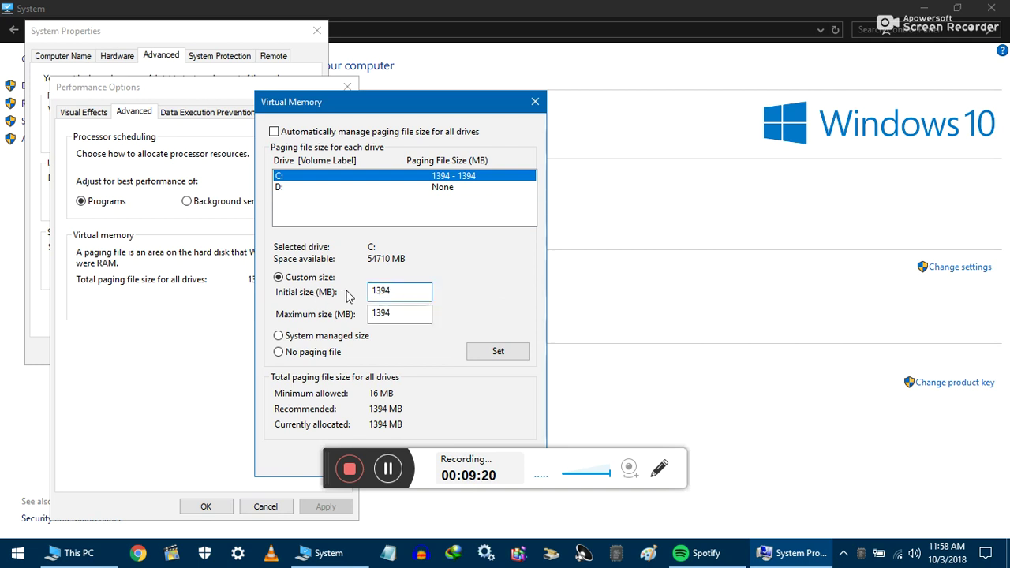
left_click(410, 316)
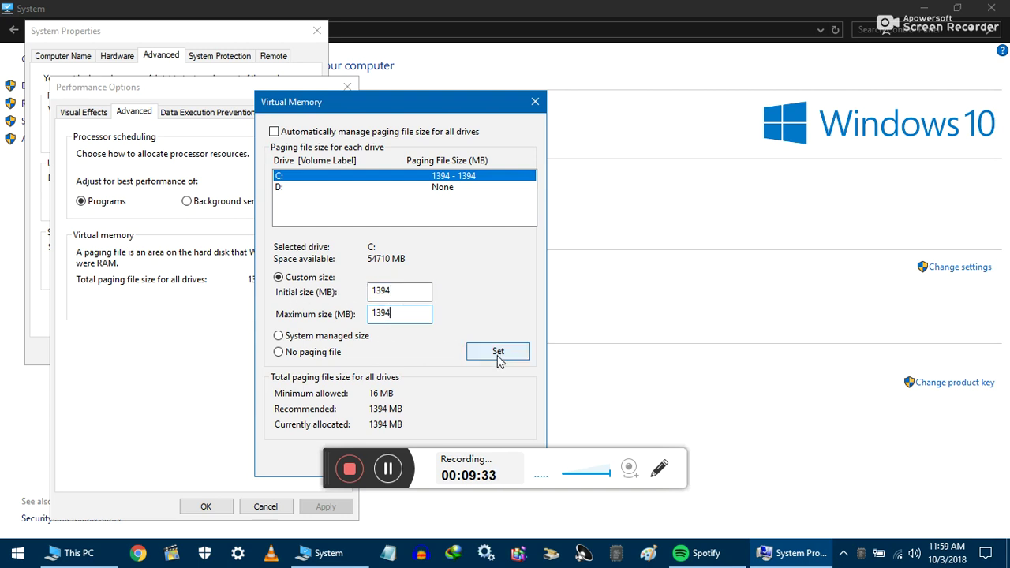
left_click_drag(376, 101, 370, 69)
left_click(500, 426)
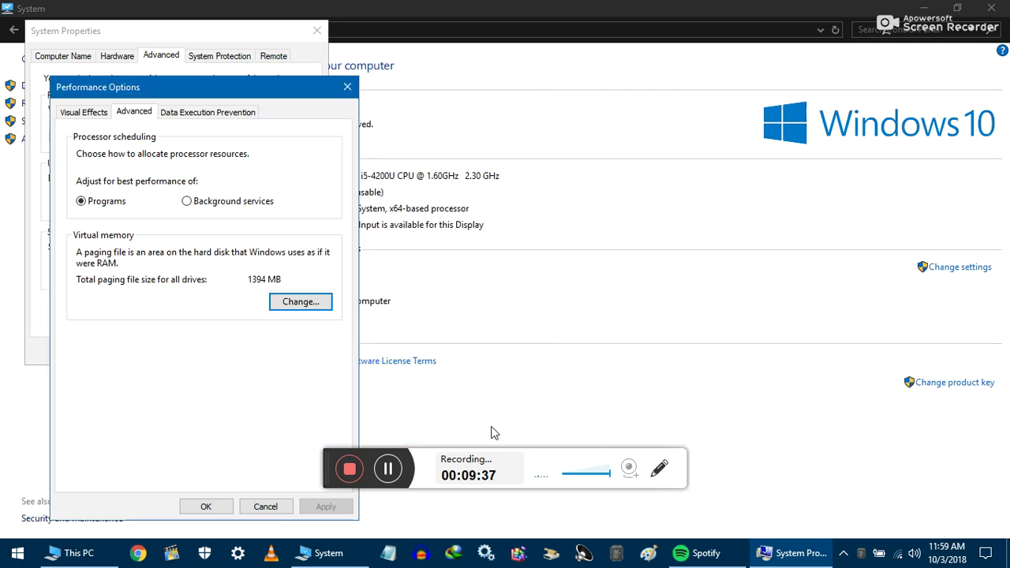
left_click(107, 115)
left_click(247, 509)
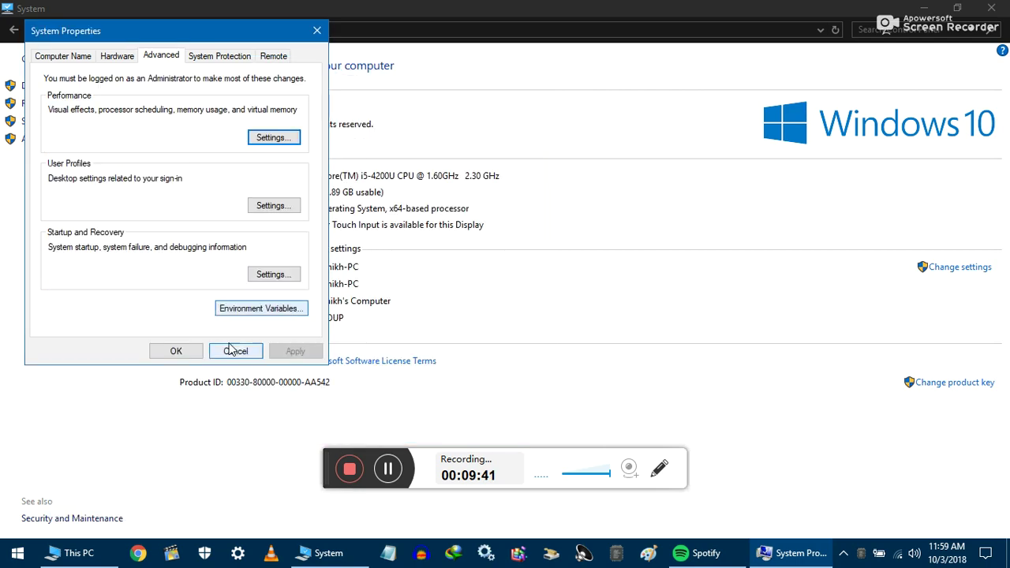
Step: Recheck the drives' System Protection settings, and close System Properties, the System window and File Explorer
left_click(120, 62)
left_click(234, 62)
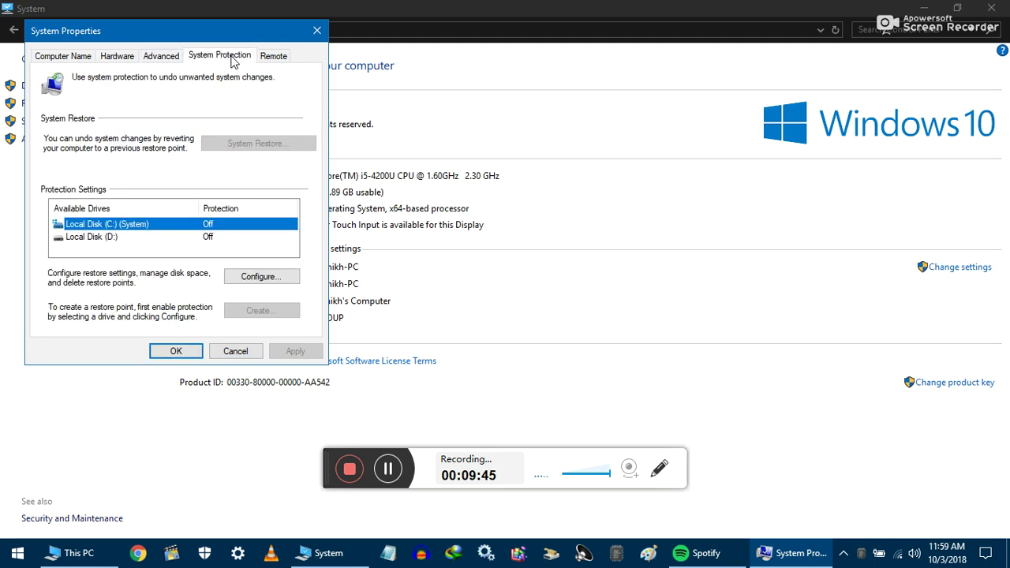
left_click(175, 352)
key("alt+F4")
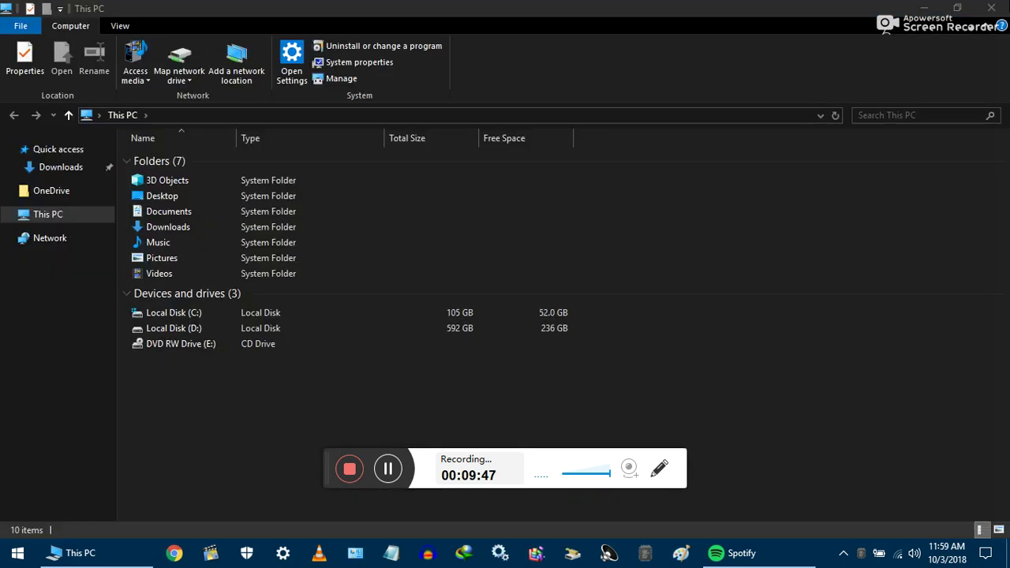
key("alt+F4")
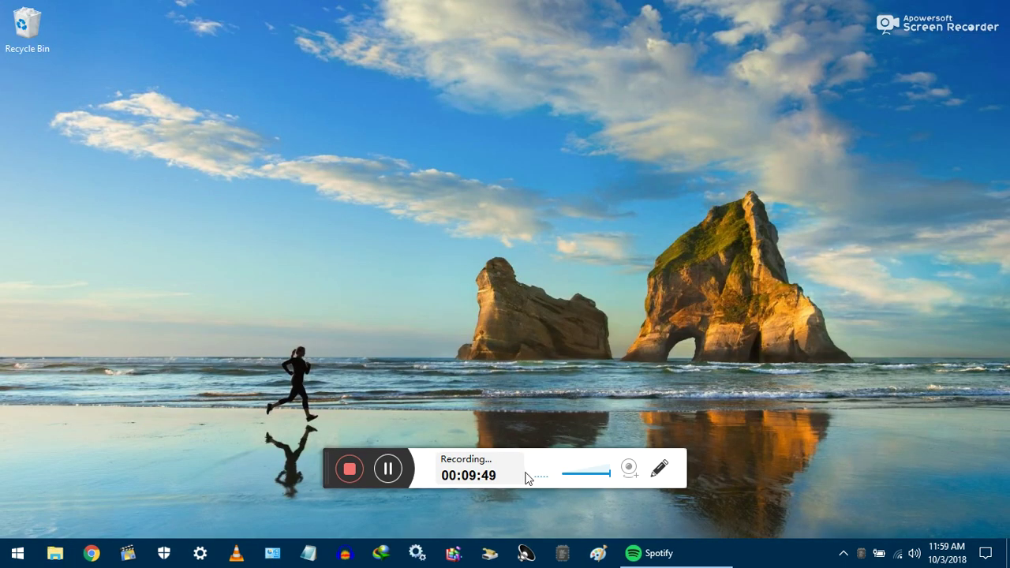